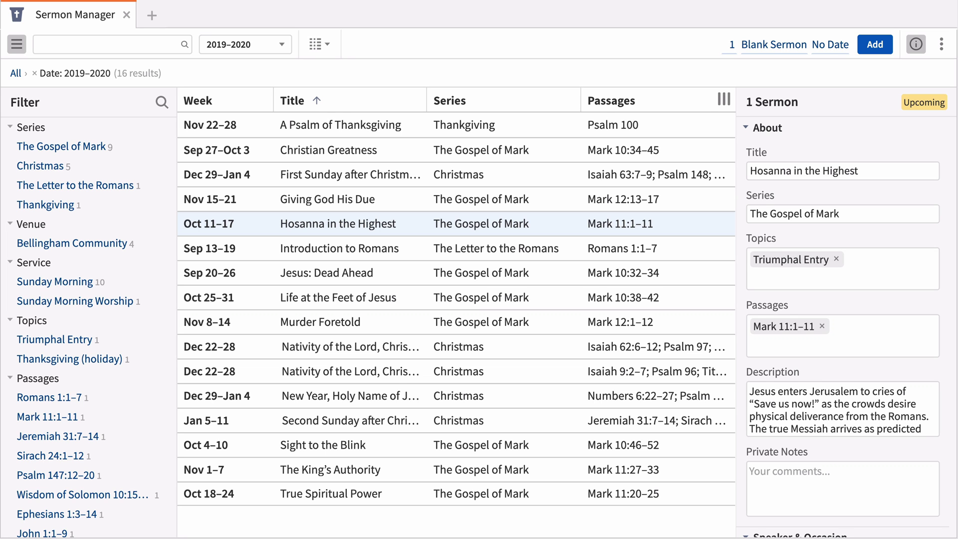
Open the Hosanna in the Highest sermon and preview it in preaching mode.
{"action": "left_click", "coordinate": [371, 223]}
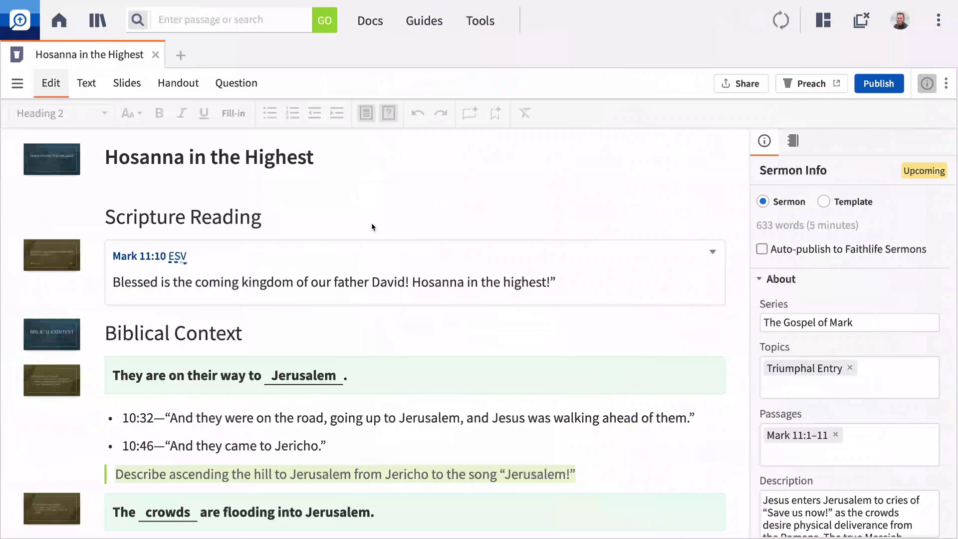
{"action": "left_click", "coordinate": [805, 84]}
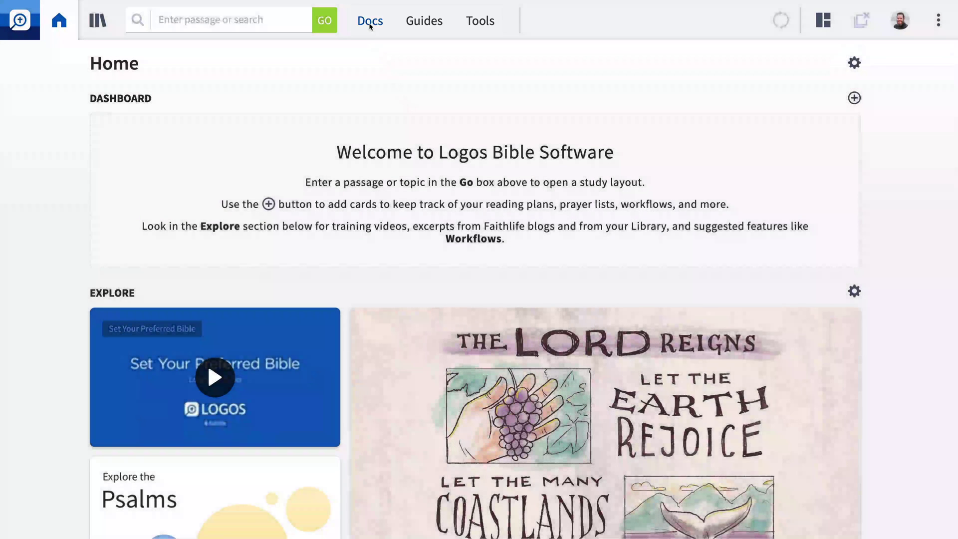
Browse the Docs, Guides and Tools menus, then start a Basic Bible Study workflow.
{"action": "left_click", "coordinate": [370, 22]}
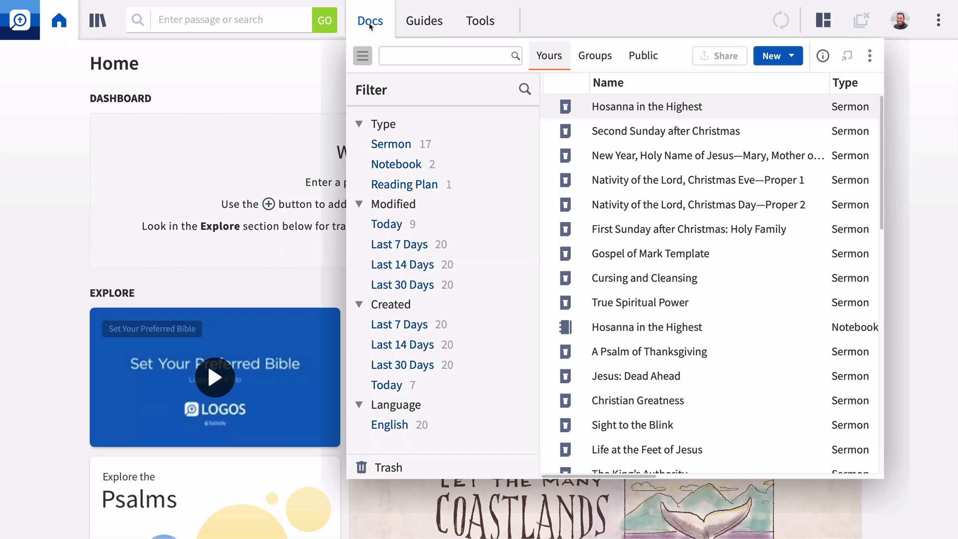
{"action": "left_click", "coordinate": [432, 24]}
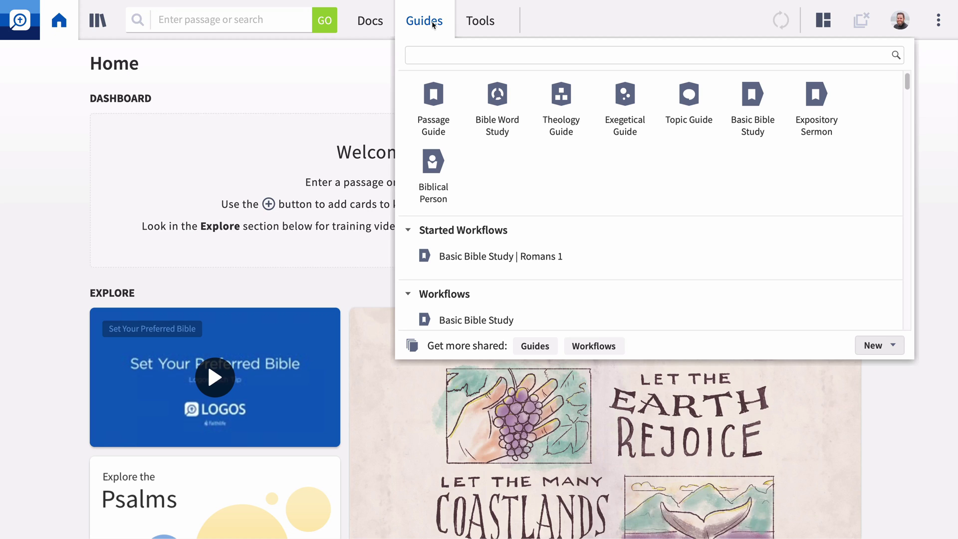
{"action": "left_click", "coordinate": [478, 23]}
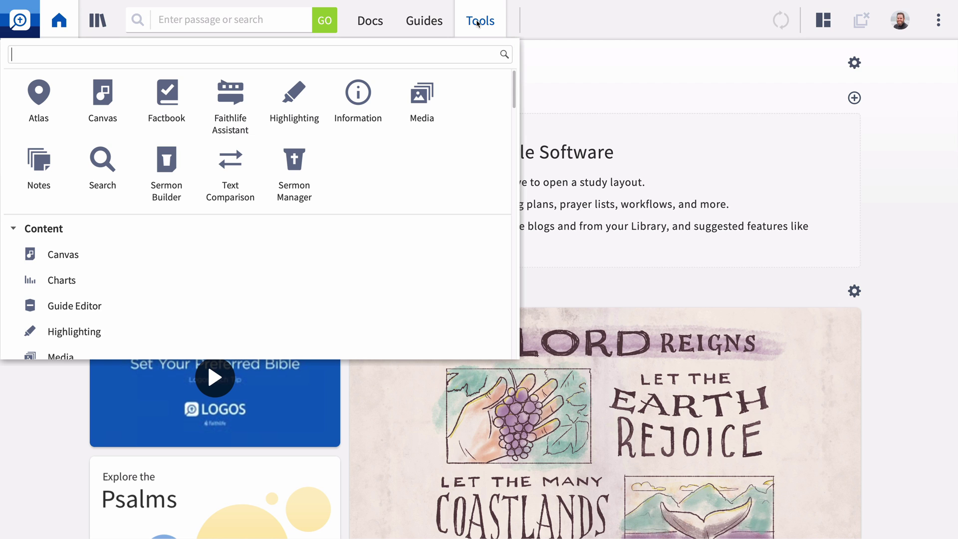
{"action": "left_click", "coordinate": [426, 20]}
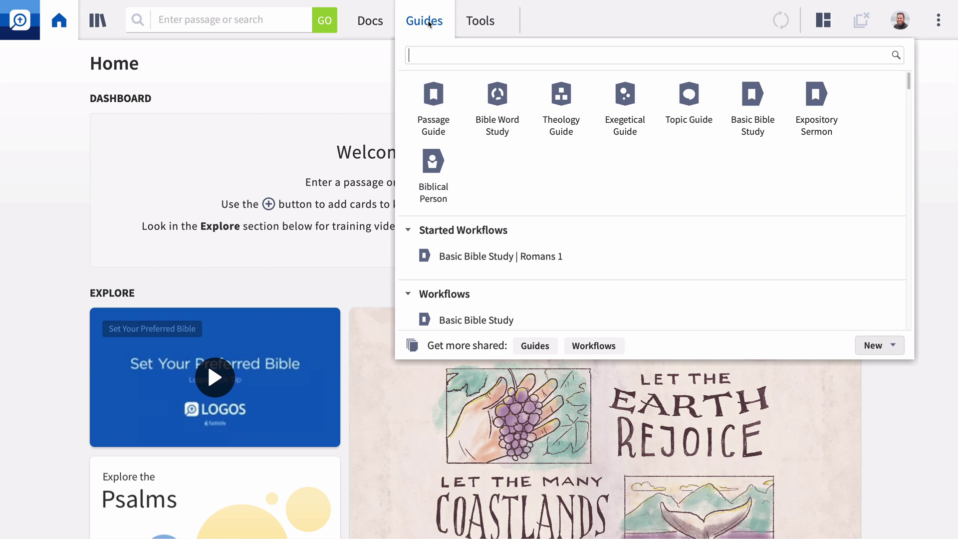
{"action": "left_click", "coordinate": [752, 102]}
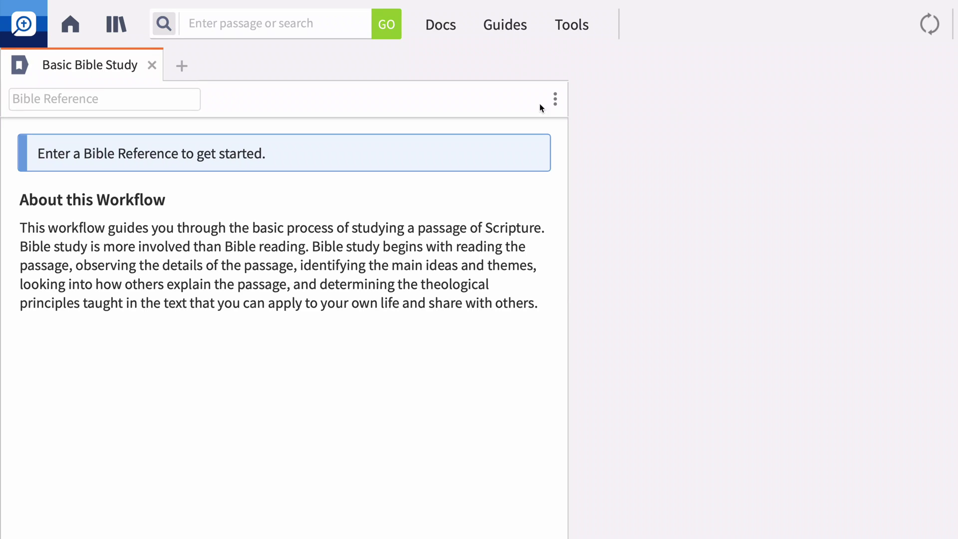
Load the Basic Bible Study workflow for Romans 1.
{"action": "left_click", "coordinate": [122, 108]}
{"action": "type", "text": "Romans"}
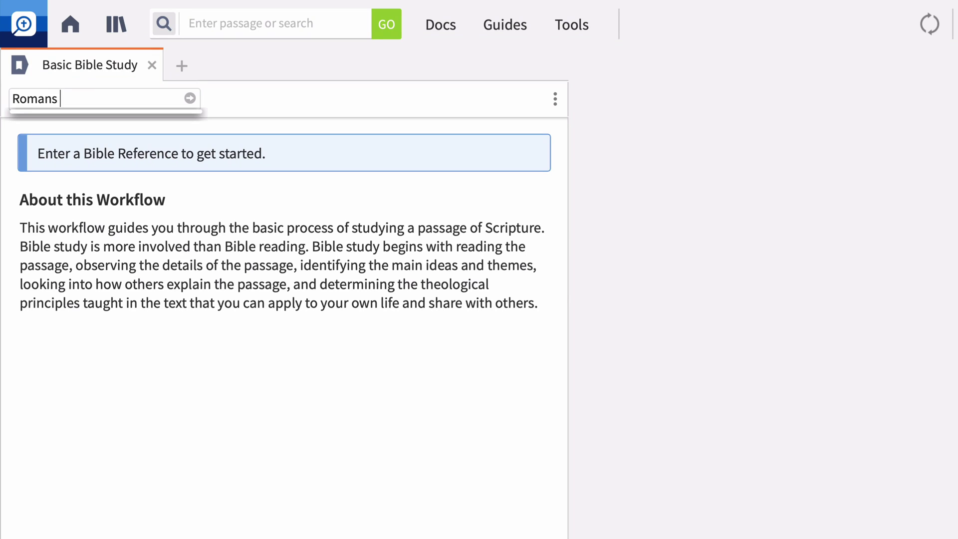
{"action": "type", "text": " 1"}
{"action": "key", "text": "Return"}
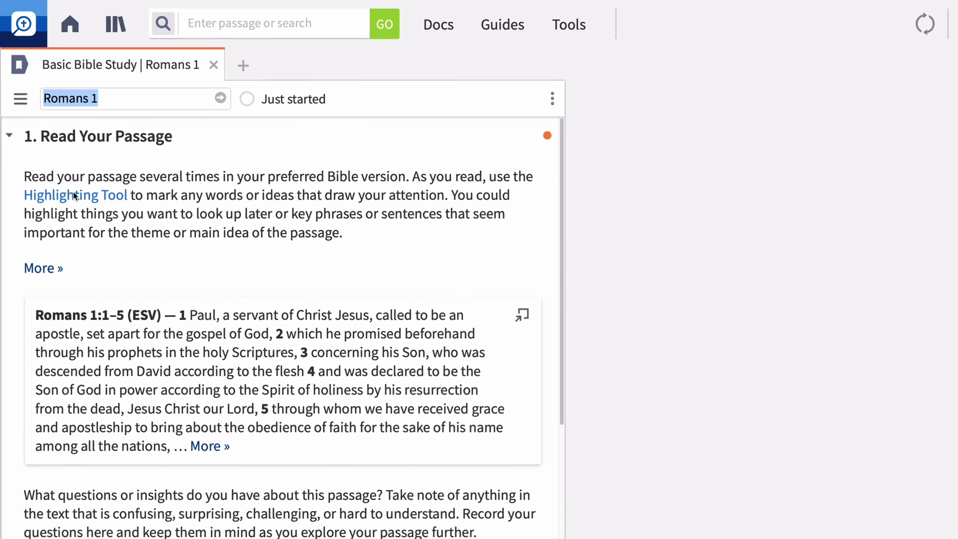
Open the highlighting palette and complete the translations and people steps.
{"action": "left_click", "coordinate": [74, 194]}
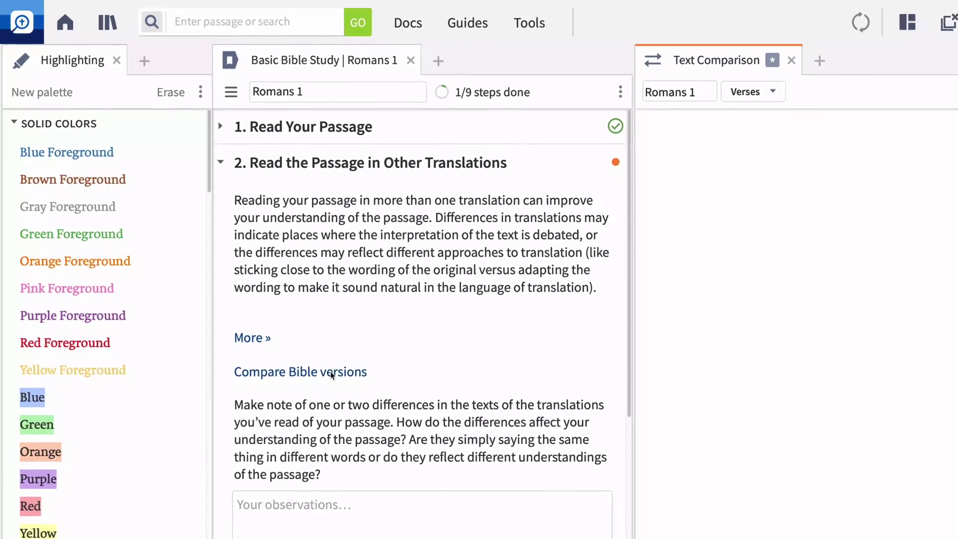
{"action": "scroll", "coordinate": [301, 340], "scroll_direction": "down", "scroll_amount": 1}
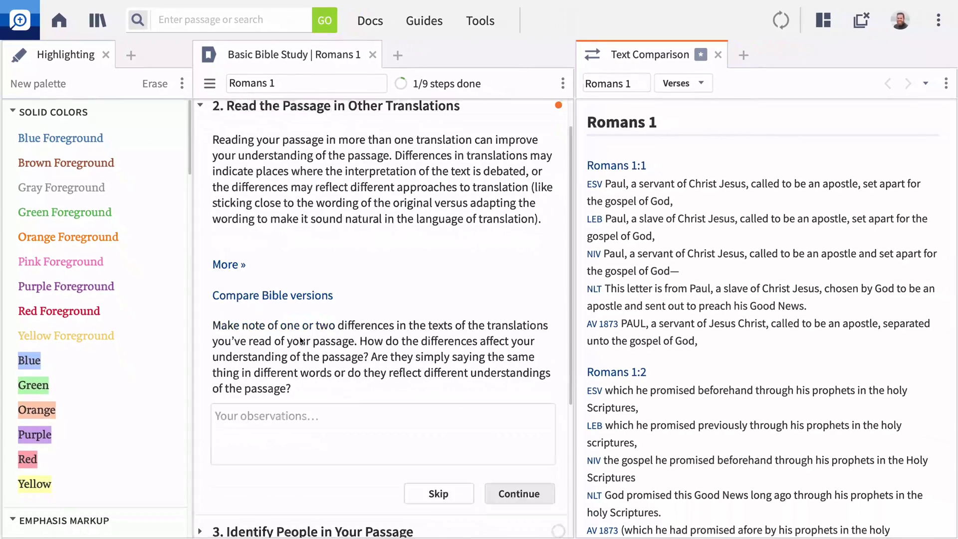
{"action": "left_click", "coordinate": [518, 494]}
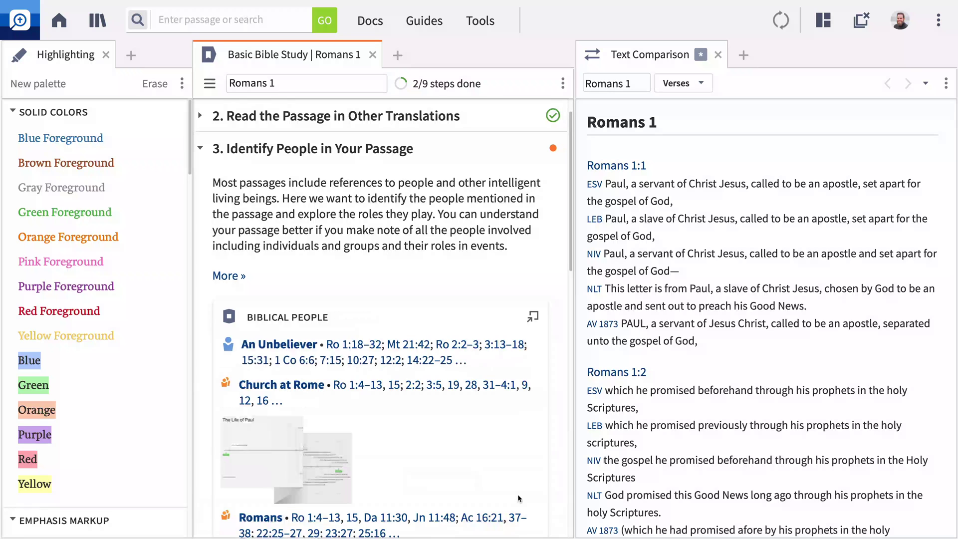
{"action": "scroll", "coordinate": [518, 496], "scroll_direction": "down", "scroll_amount": 10}
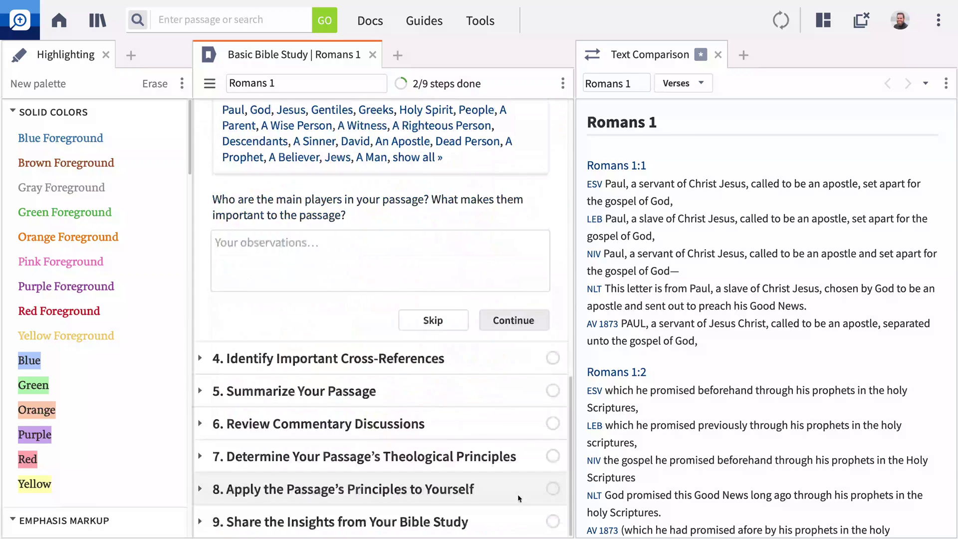
{"action": "left_click", "coordinate": [516, 325]}
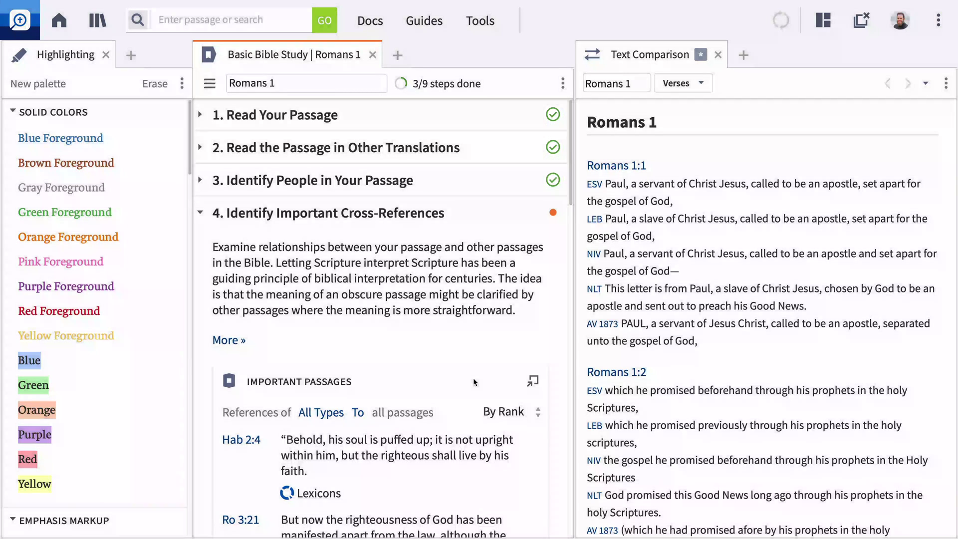
Close all panels, reopen the Romans 1 workflow card and scroll through Important Passages.
{"action": "left_click", "coordinate": [856, 24]}
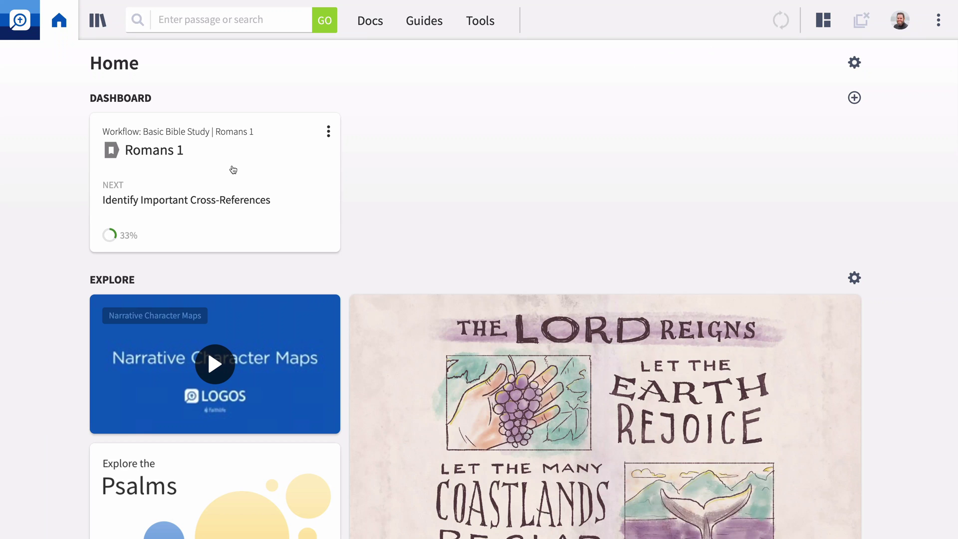
{"action": "left_click", "coordinate": [233, 170]}
{"action": "left_click_drag", "start_coordinate": [169, 54], "coordinate": [452, 72]}
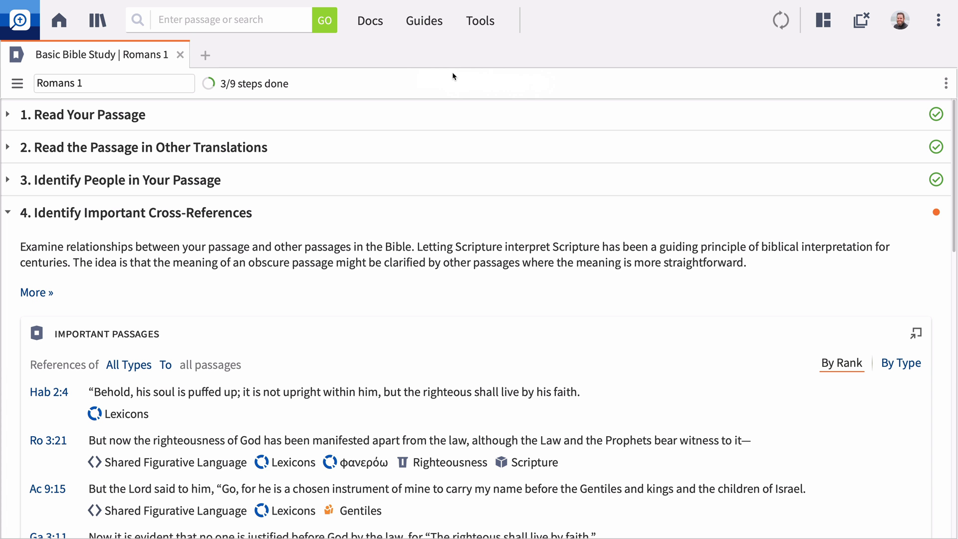
{"action": "scroll", "coordinate": [392, 206], "scroll_direction": "down", "scroll_amount": 3}
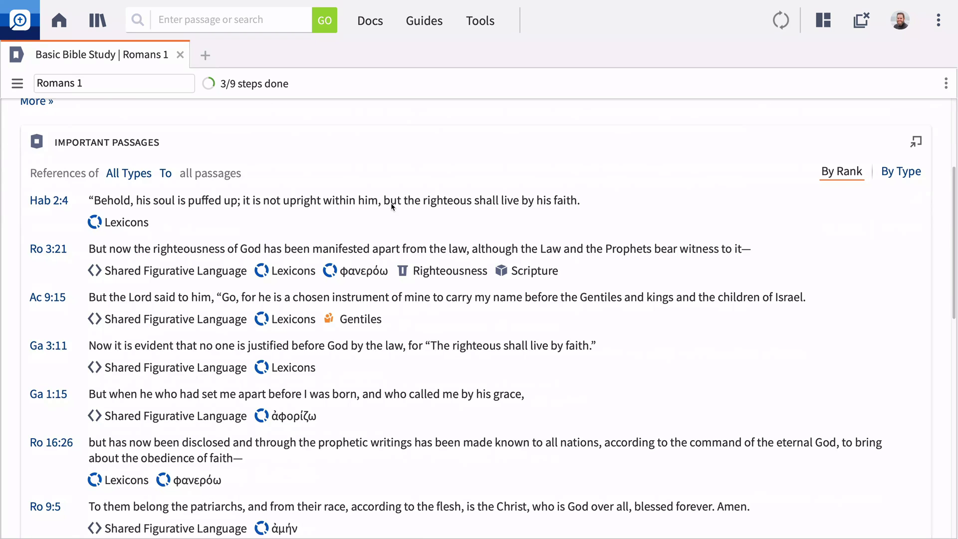
{"action": "scroll", "coordinate": [392, 205], "scroll_direction": "down", "scroll_amount": 2}
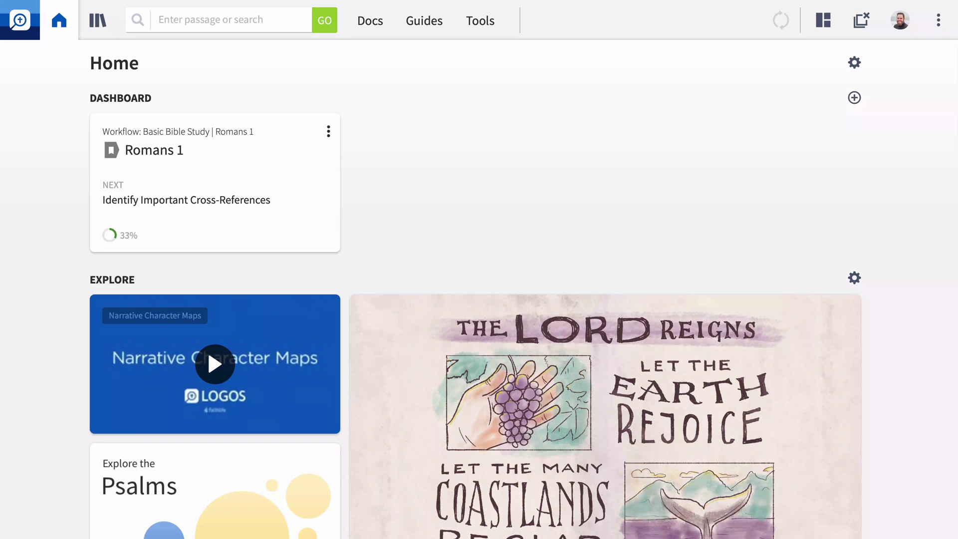
{"action": "left_click", "coordinate": [484, 23]}
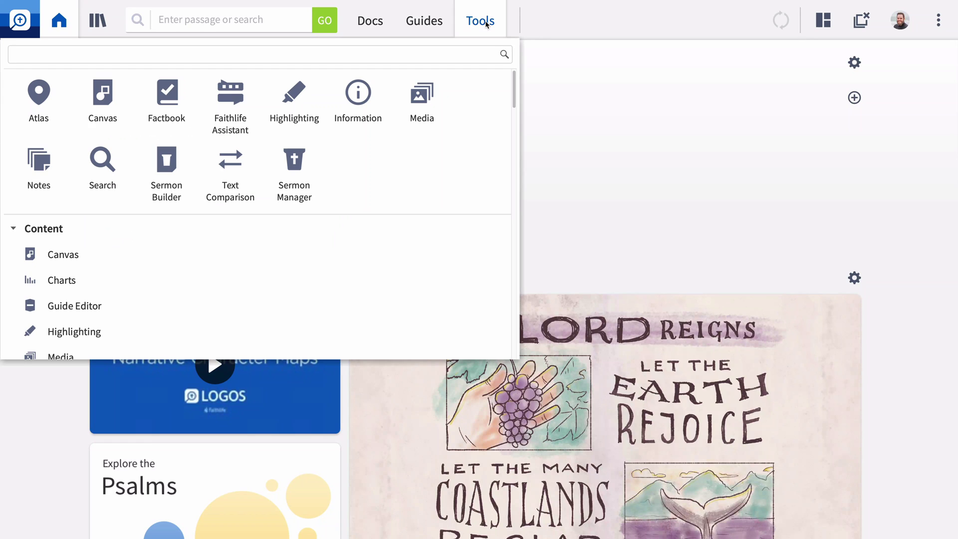
{"action": "scroll", "coordinate": [428, 146], "scroll_direction": "down", "scroll_amount": 4}
{"action": "scroll", "coordinate": [428, 145], "scroll_direction": "down", "scroll_amount": 1}
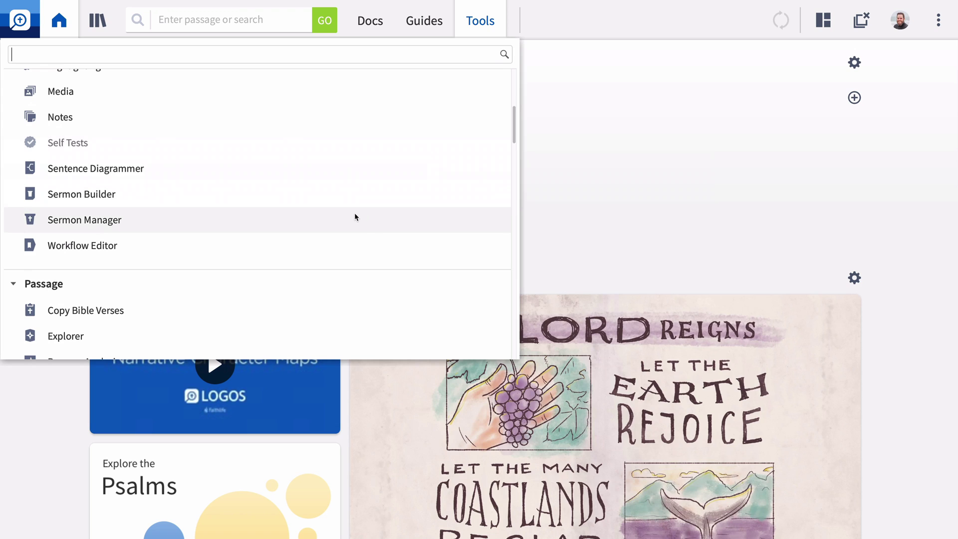
{"action": "mouse_move", "coordinate": [84, 219]}
{"action": "left_click", "coordinate": [349, 219]}
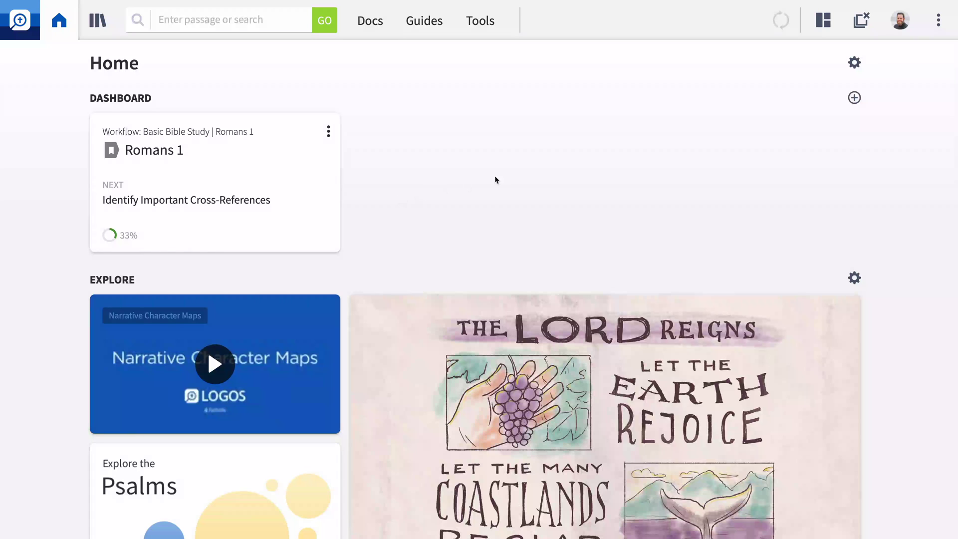
Load the Passage Study layout and show the SBLGNT Greek text beside the ESV.
{"action": "left_click", "coordinate": [810, 18]}
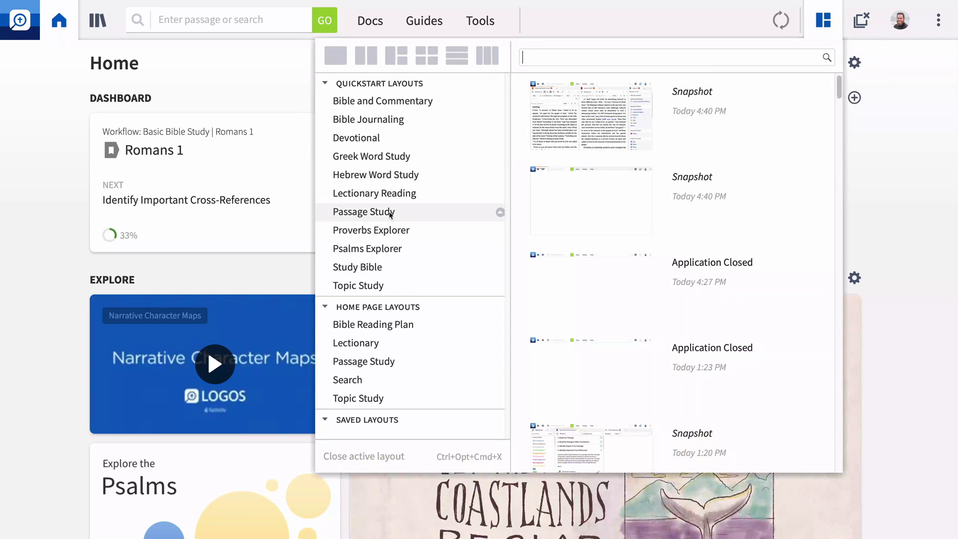
{"action": "left_click", "coordinate": [390, 214]}
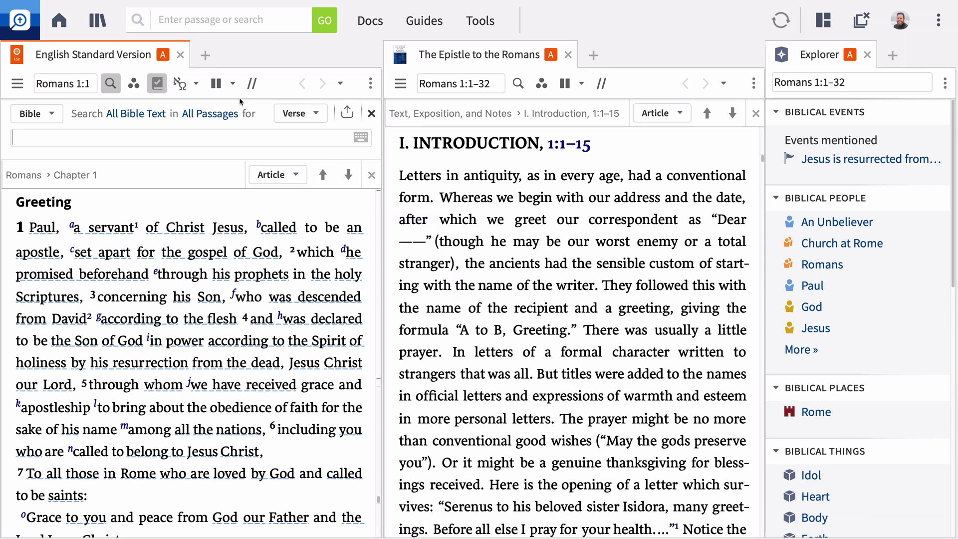
{"action": "left_click", "coordinate": [232, 84]}
{"action": "type", "text": "Greek New"}
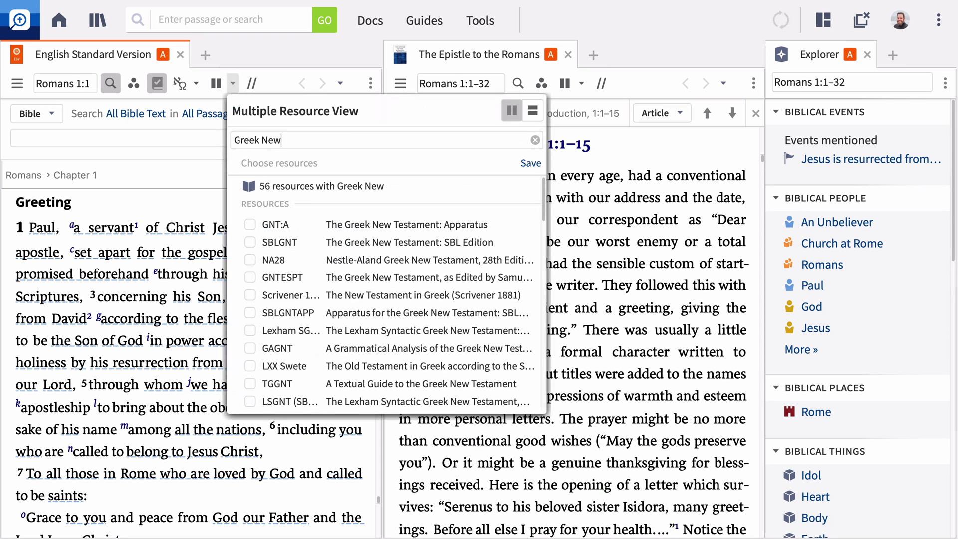
{"action": "left_click", "coordinate": [312, 225]}
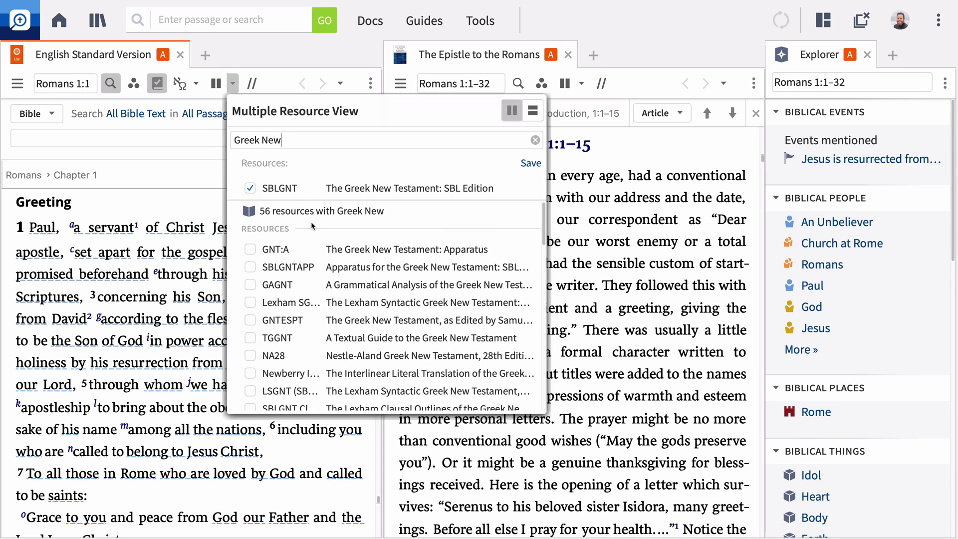
{"action": "left_click", "coordinate": [216, 84]}
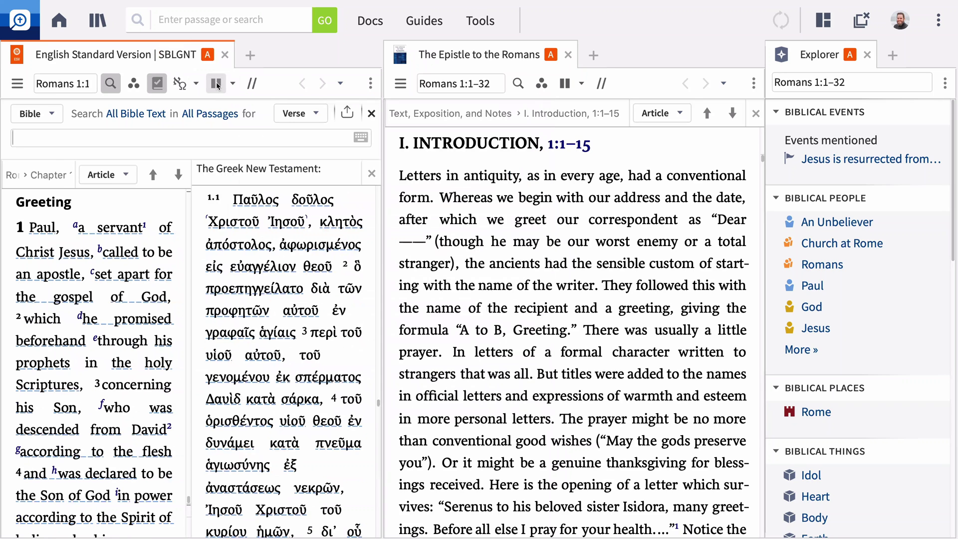
Turn on the reverse interlinear pane and dock Notes in the lower pane.
{"action": "left_click", "coordinate": [196, 84]}
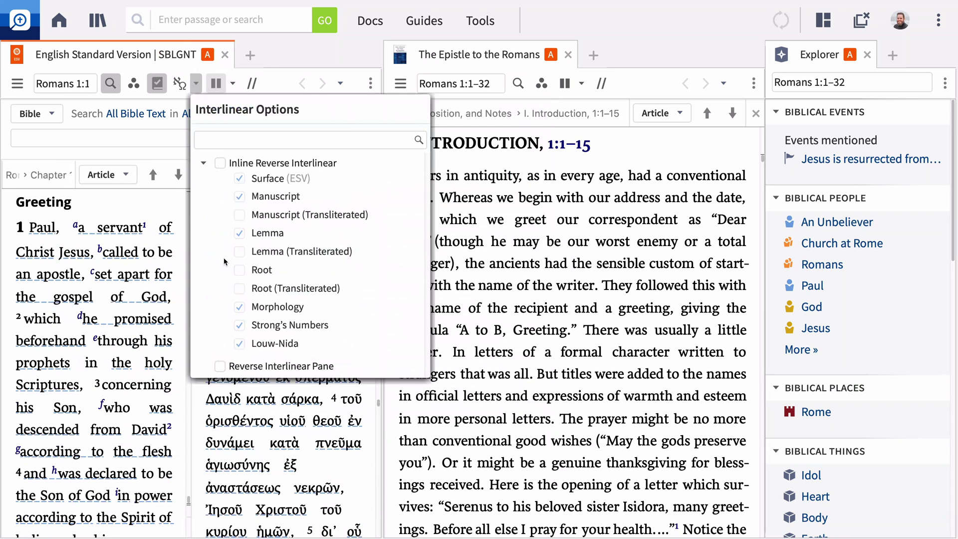
{"action": "left_click", "coordinate": [220, 366]}
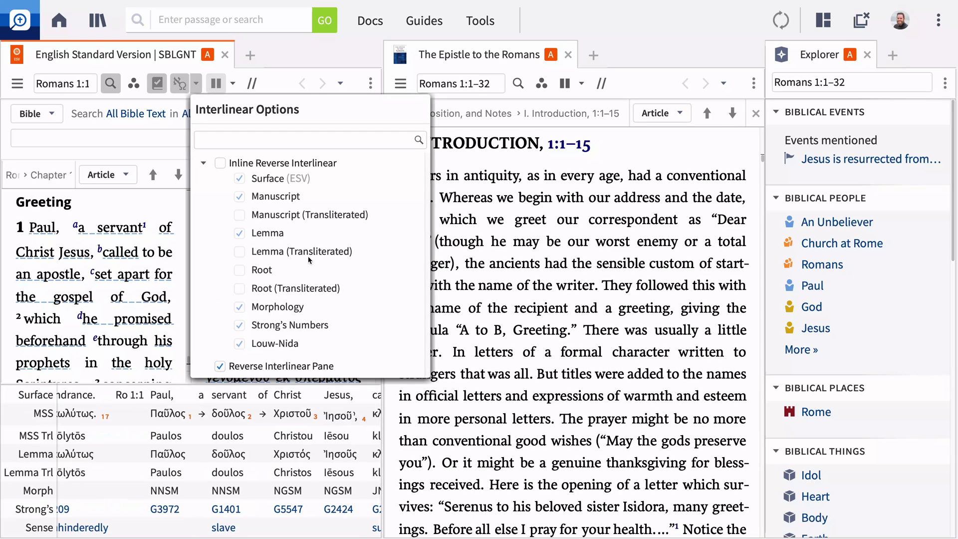
{"action": "left_click", "coordinate": [479, 20]}
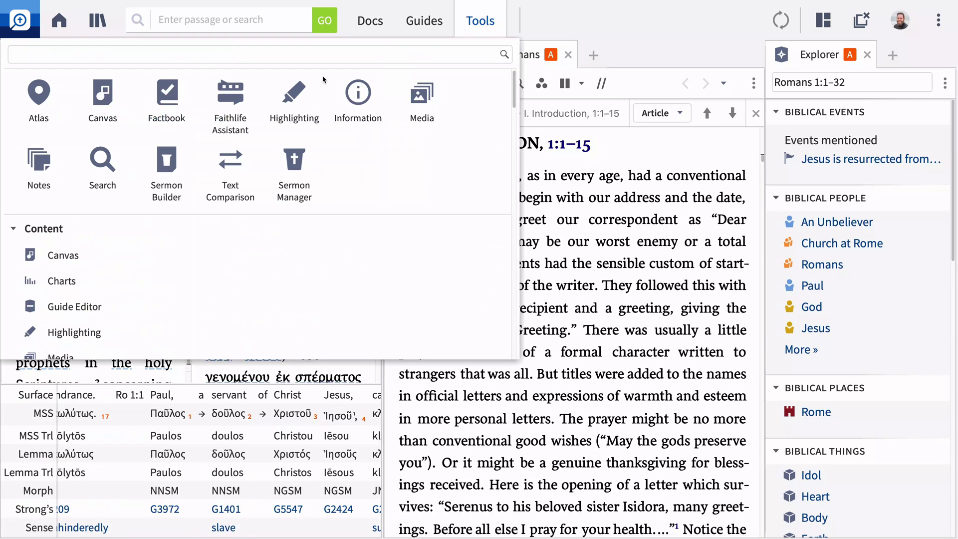
{"action": "left_click_drag", "start_coordinate": [39, 165], "coordinate": [521, 476]}
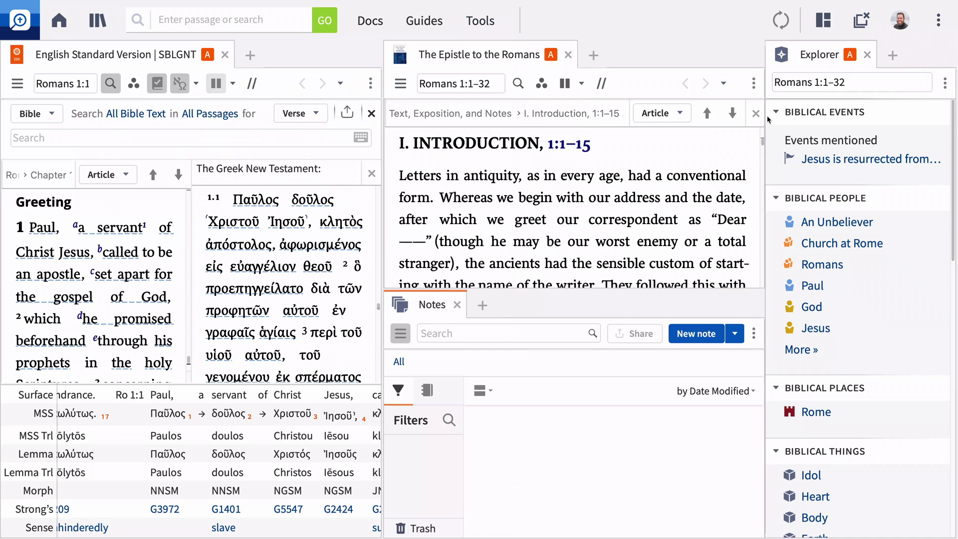
Save the Romans 1 workspace as a layout named 'Sermon Passage Study'.
{"action": "left_click", "coordinate": [817, 23]}
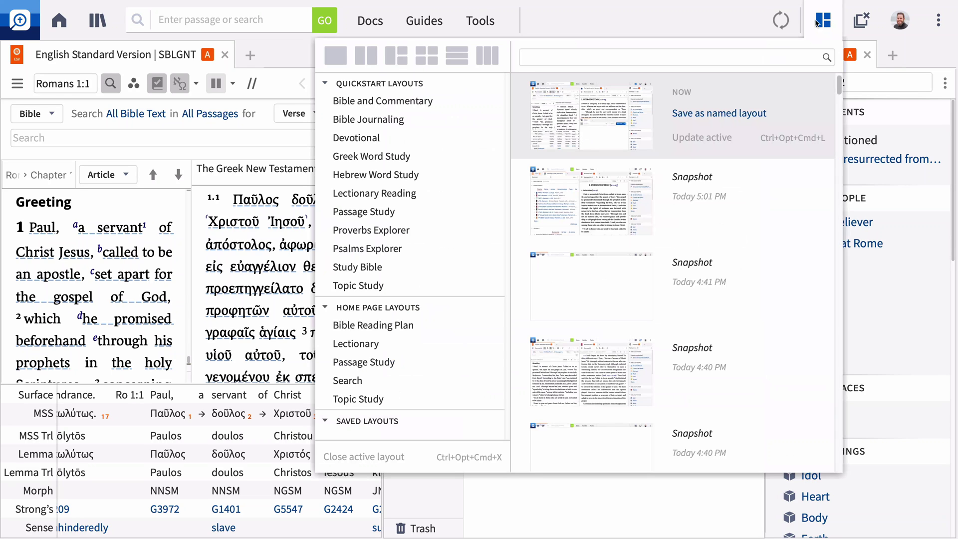
{"action": "left_click", "coordinate": [501, 213]}
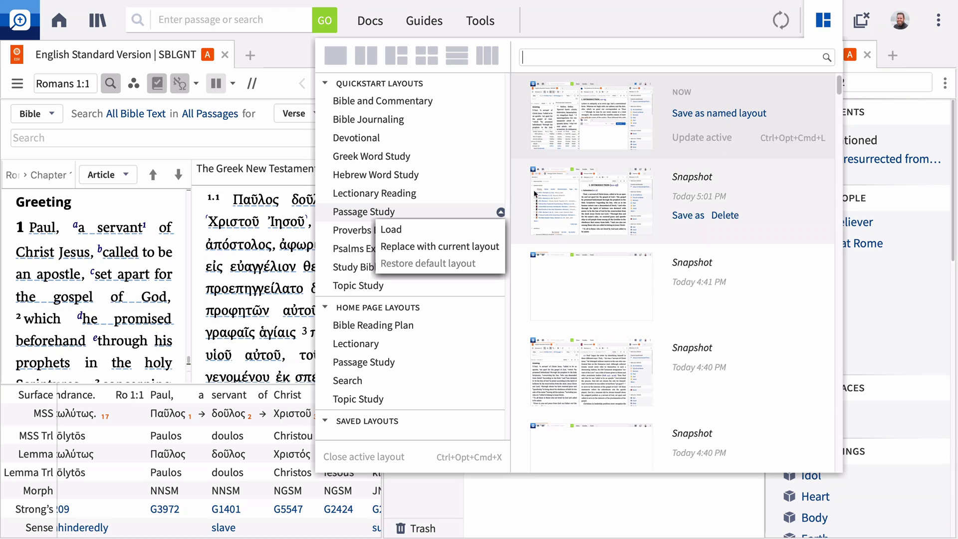
{"action": "left_click", "coordinate": [682, 113]}
{"action": "type", "text": "Sermon Passage"}
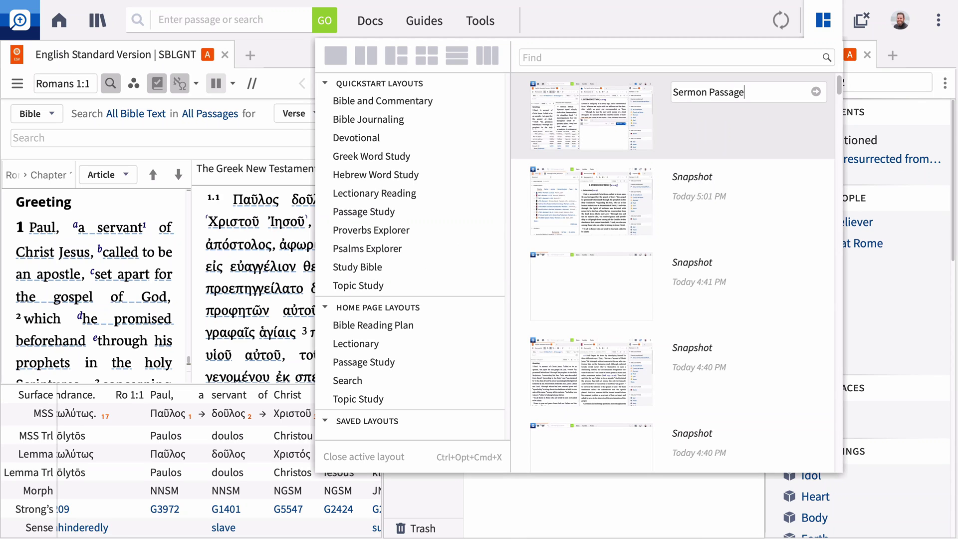
{"action": "type", "text": " Study"}
{"action": "key", "text": "Return"}
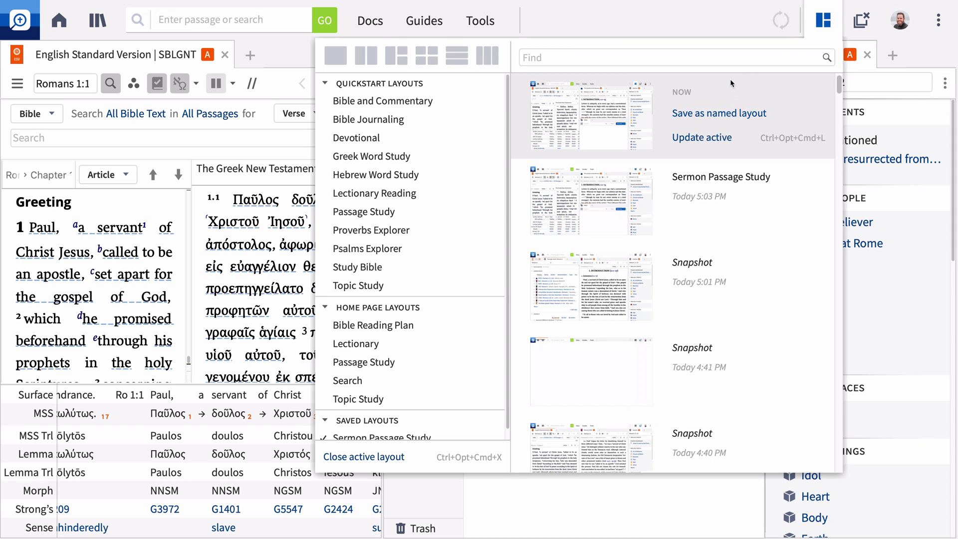
{"action": "left_click", "coordinate": [815, 25]}
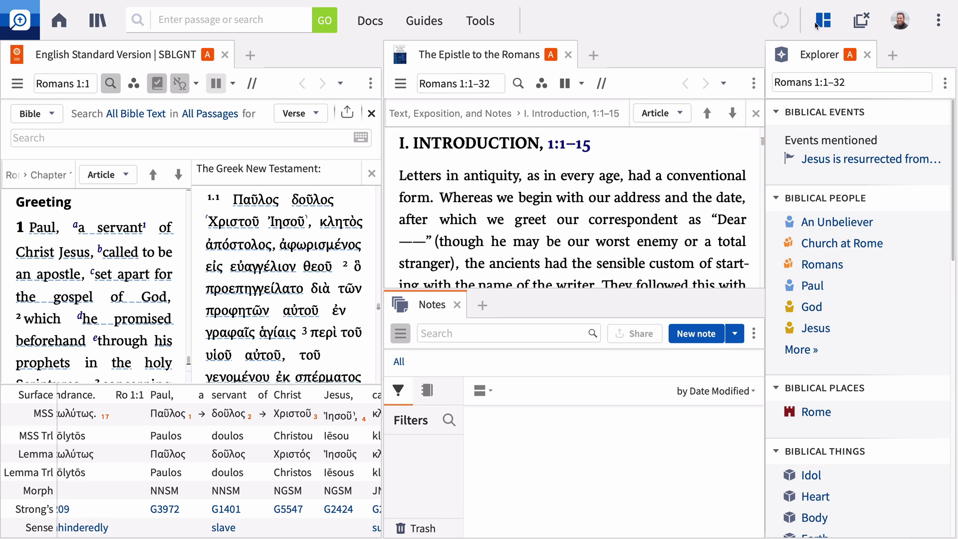
Switch the parallel commentary to Romans (NAC) and open a Passage Guide for Romans 1:1–32.
{"action": "left_click", "coordinate": [602, 84]}
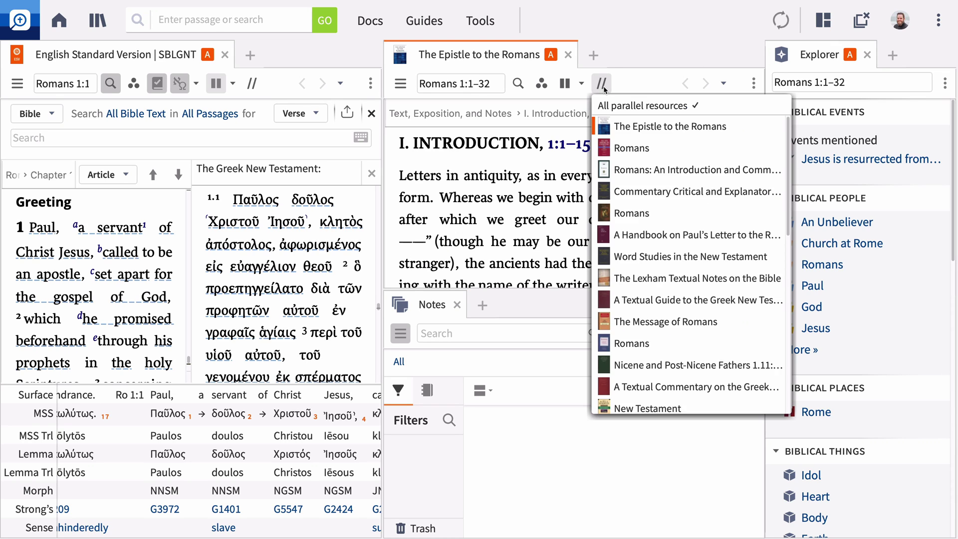
{"action": "left_click", "coordinate": [618, 148]}
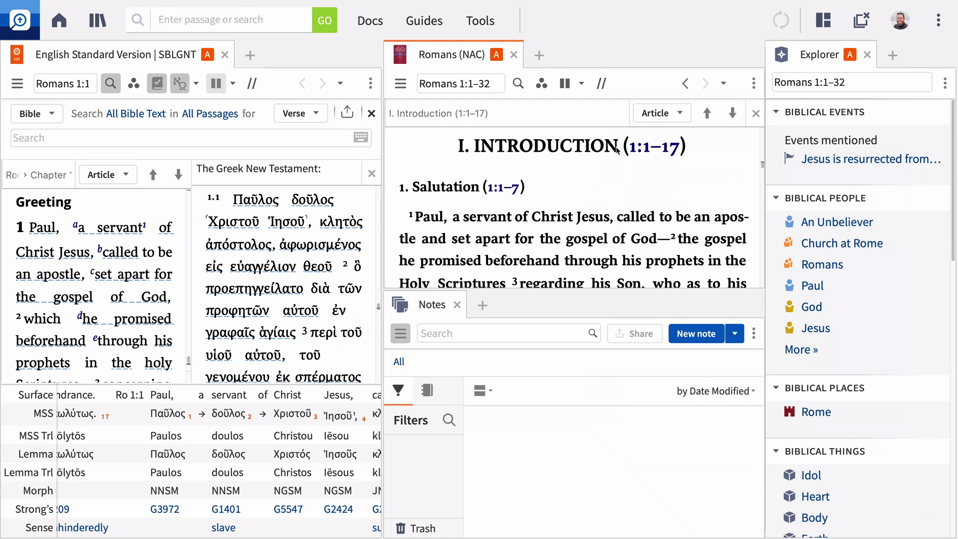
{"action": "left_click", "coordinate": [417, 22]}
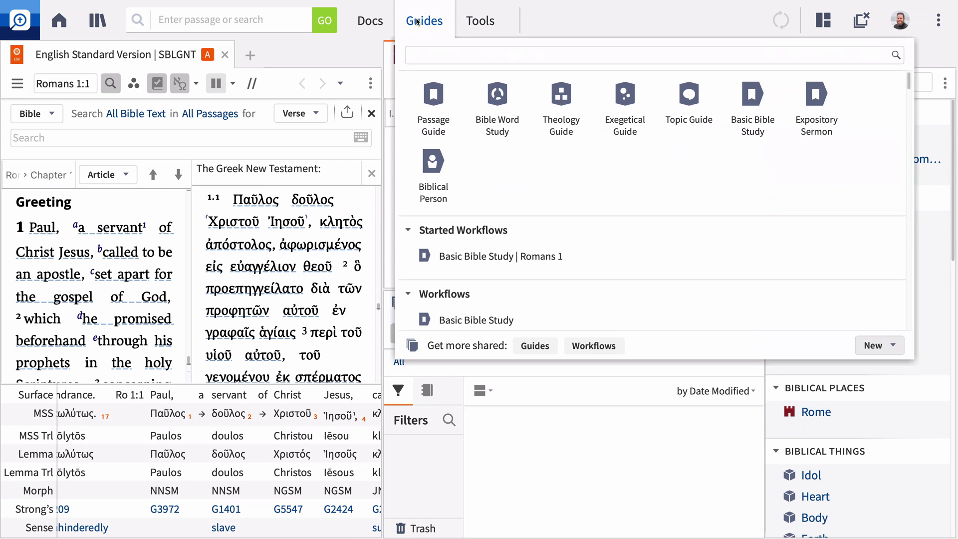
{"action": "left_click", "coordinate": [441, 100]}
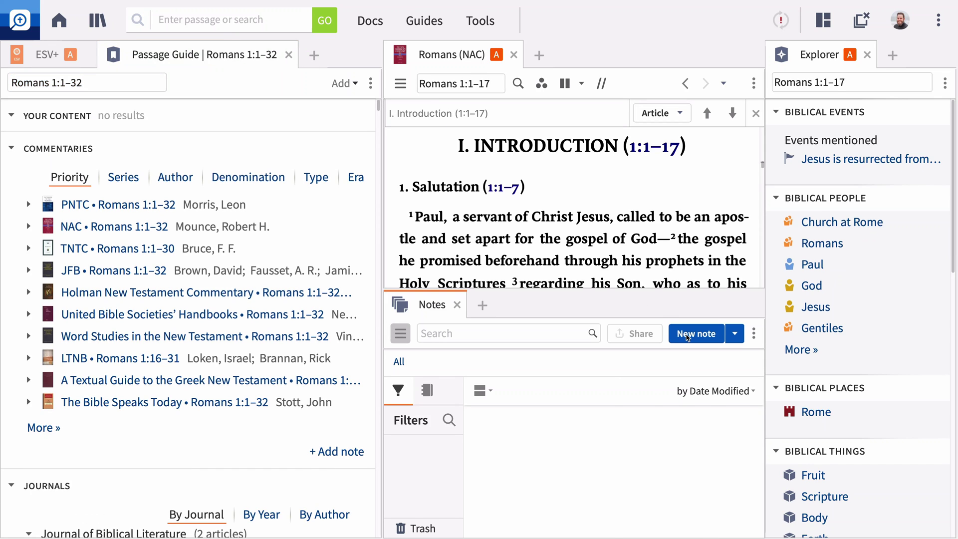
Create a Romans 1:1–32 note with a bold sentence summarizing Paul's gospel opening.
{"action": "left_click", "coordinate": [686, 336]}
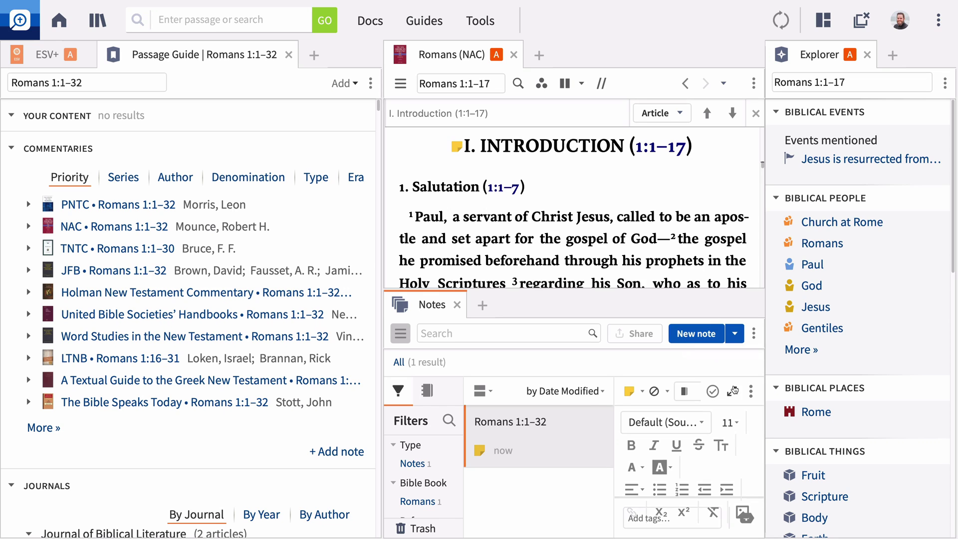
{"action": "left_click", "coordinate": [732, 391]}
{"action": "left_click", "coordinate": [509, 469]}
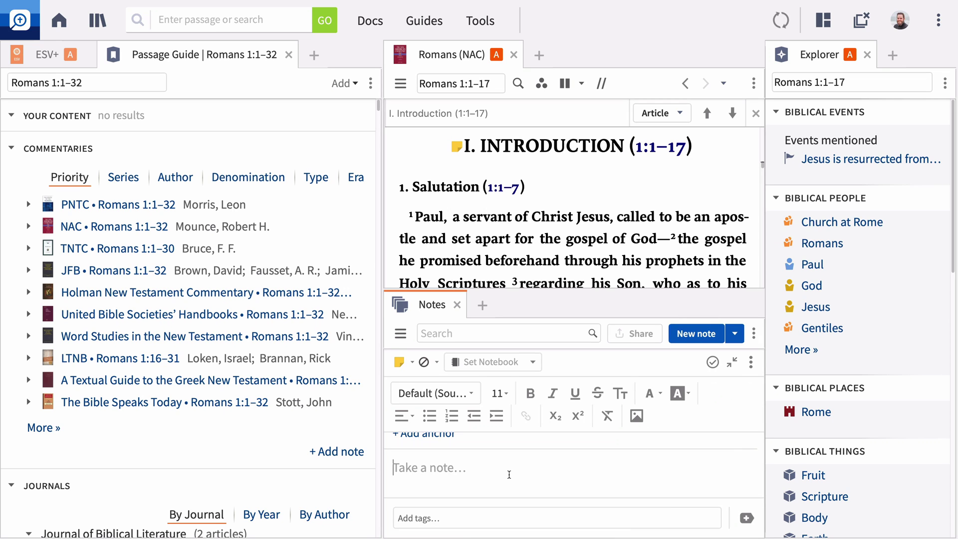
{"action": "type", "text": "Paul opens the book with a summary of the gospel and a preview of the important themes in his letter."}
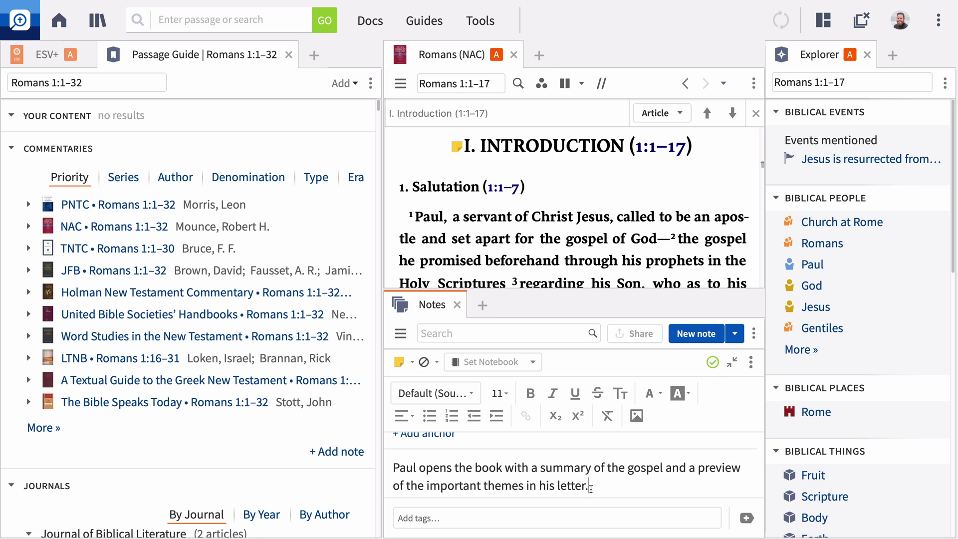
{"action": "left_click_drag", "start_coordinate": [591, 487], "coordinate": [391, 469]}
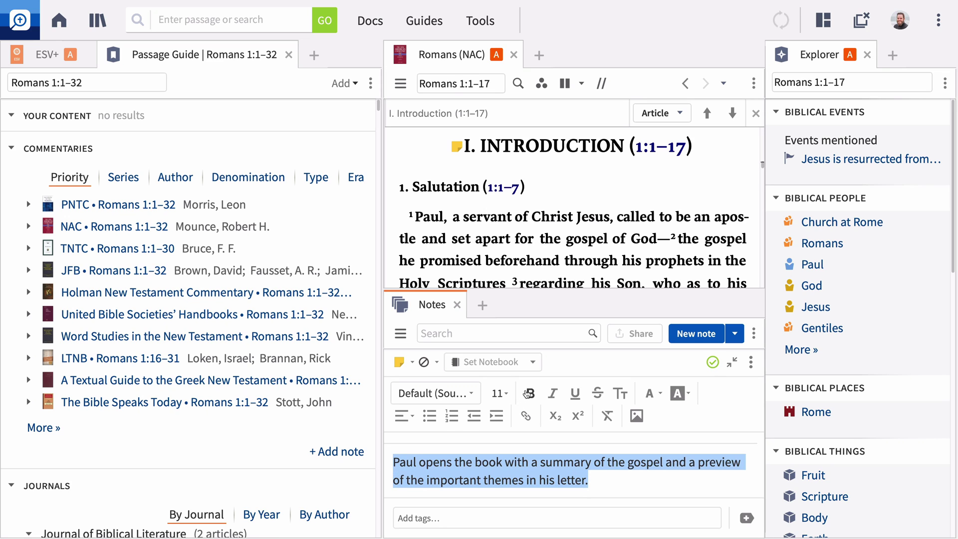
{"action": "left_click", "coordinate": [531, 393]}
{"action": "left_click", "coordinate": [619, 454]}
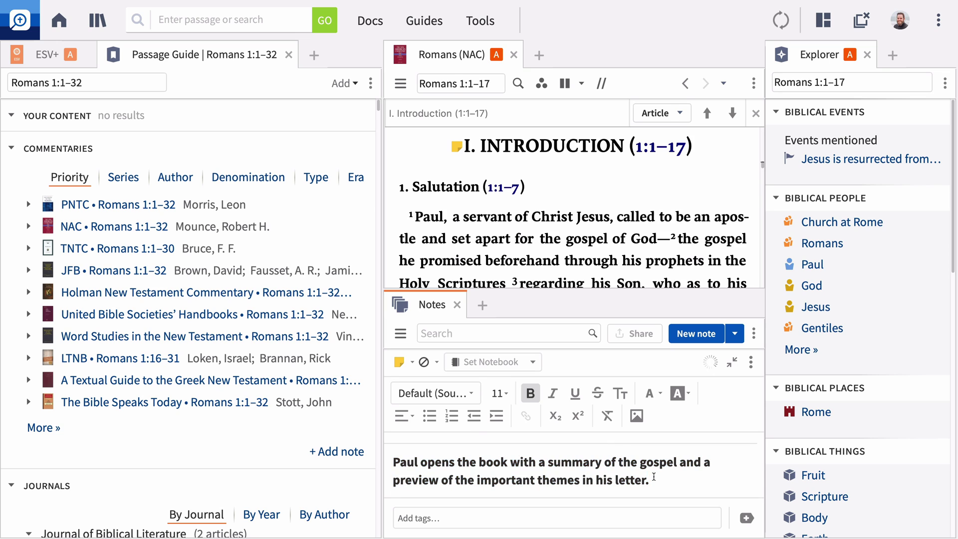
Add a bulleted 'Passage Guide' item linked to the Passage Guide's location.
{"action": "left_click", "coordinate": [430, 415]}
{"action": "type", "text": "Passage Guide"}
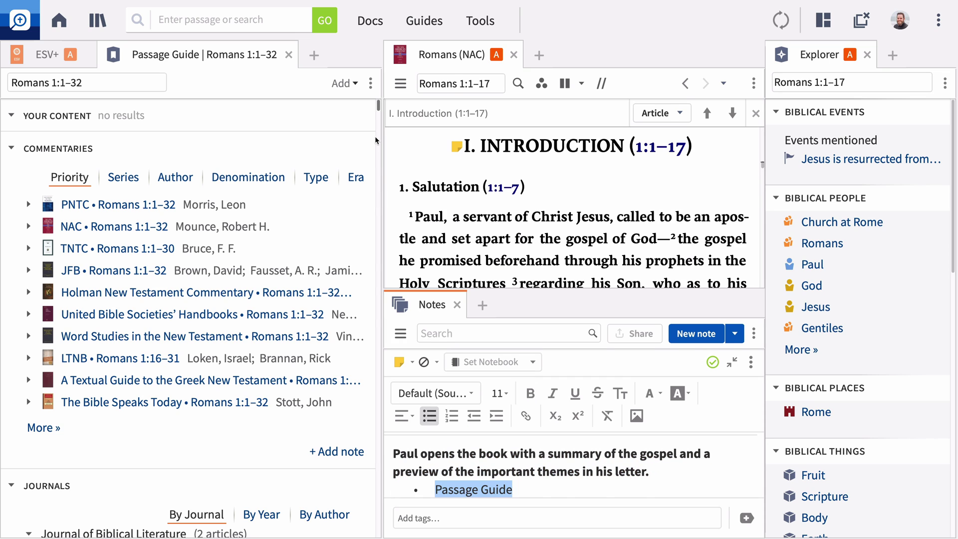
{"action": "left_click", "coordinate": [370, 83]}
{"action": "left_click", "coordinate": [309, 225]}
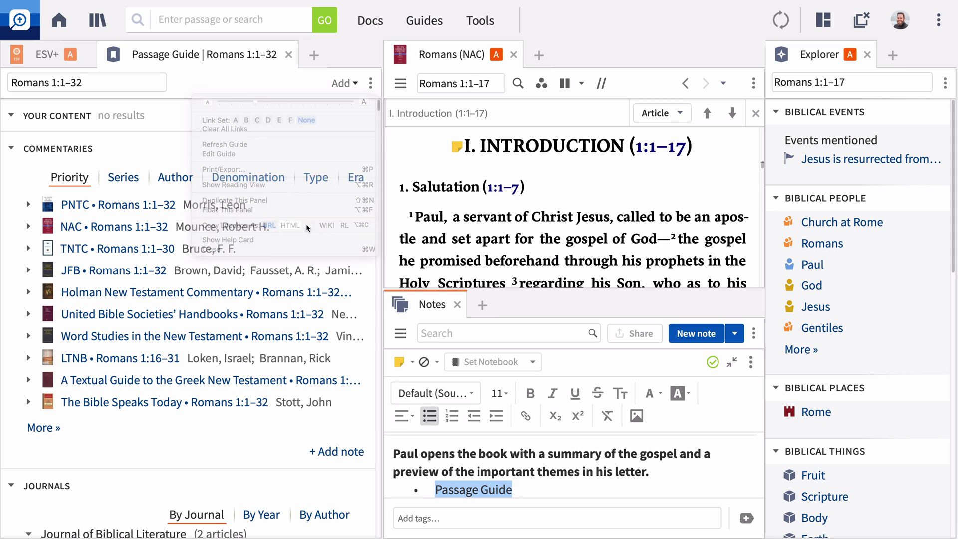
{"action": "left_click", "coordinate": [526, 415]}
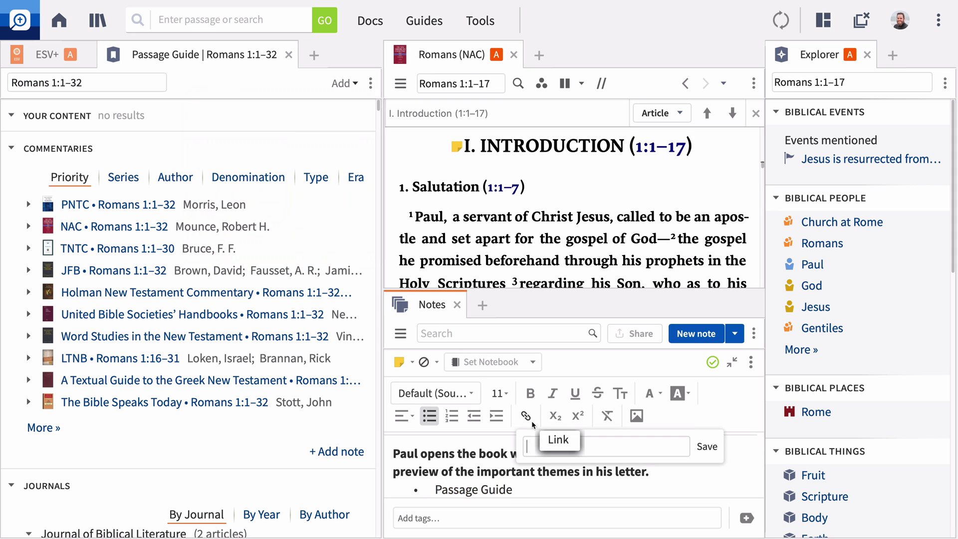
{"action": "key", "text": "ctrl+v"}
{"action": "left_click", "coordinate": [707, 448]}
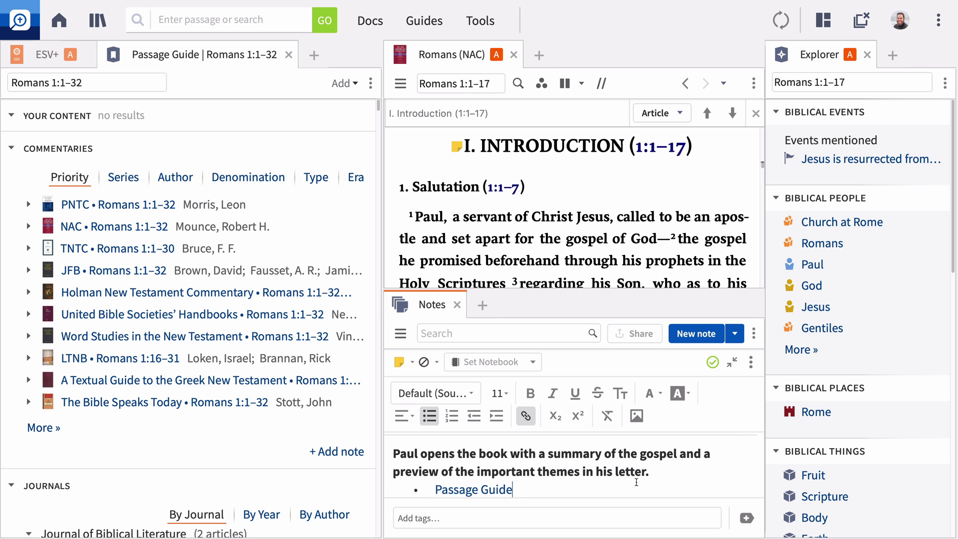
Run a Bible Word Study on 'promised' in the ESV's Romans 1:2 and scroll its charts.
{"action": "left_click", "coordinate": [46, 54]}
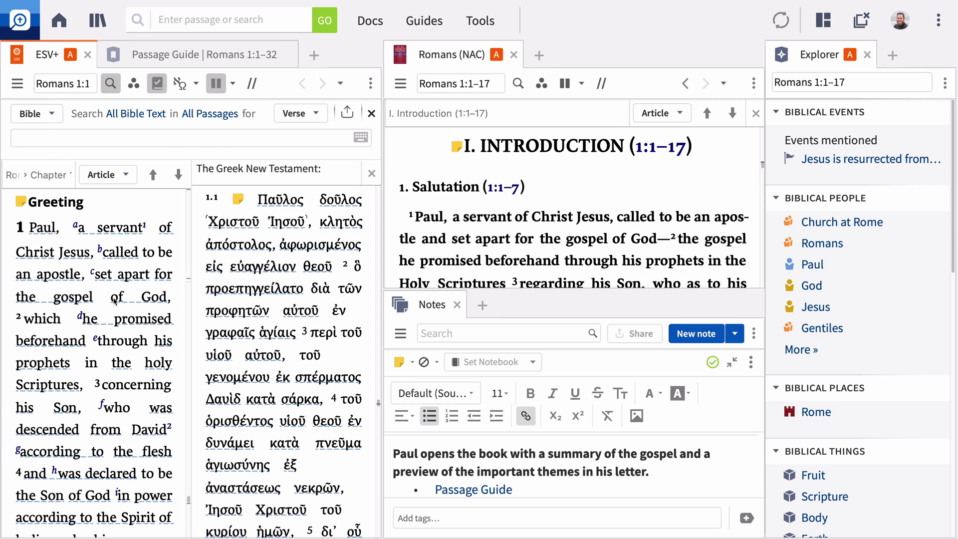
{"action": "right_click", "coordinate": [130, 320]}
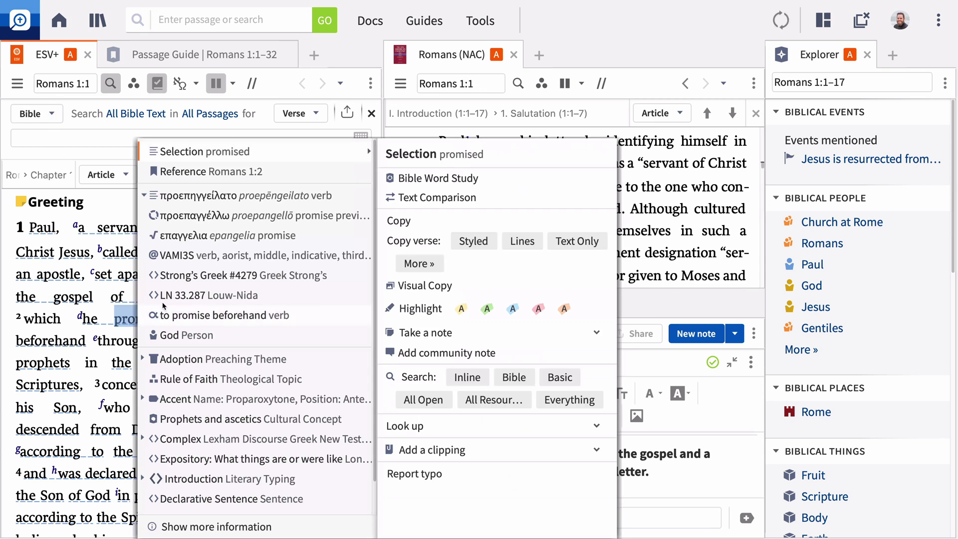
{"action": "left_click", "coordinate": [417, 178]}
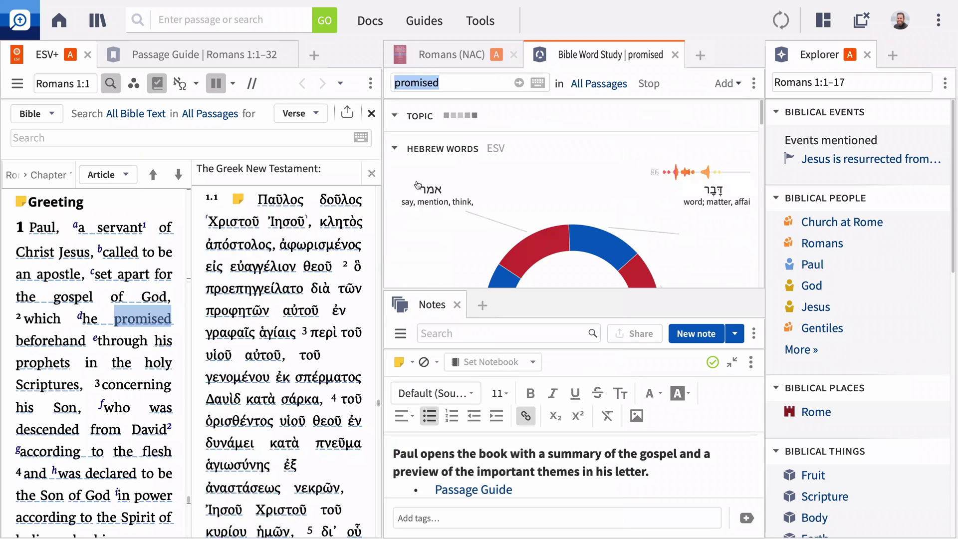
{"action": "scroll", "coordinate": [418, 185], "scroll_direction": "down", "scroll_amount": 5}
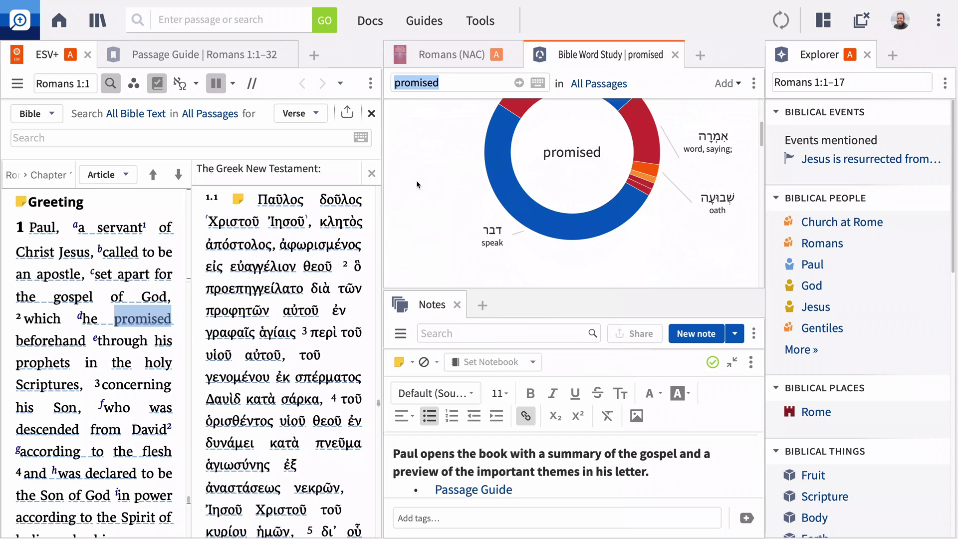
{"action": "scroll", "coordinate": [416, 180], "scroll_direction": "down", "scroll_amount": 3}
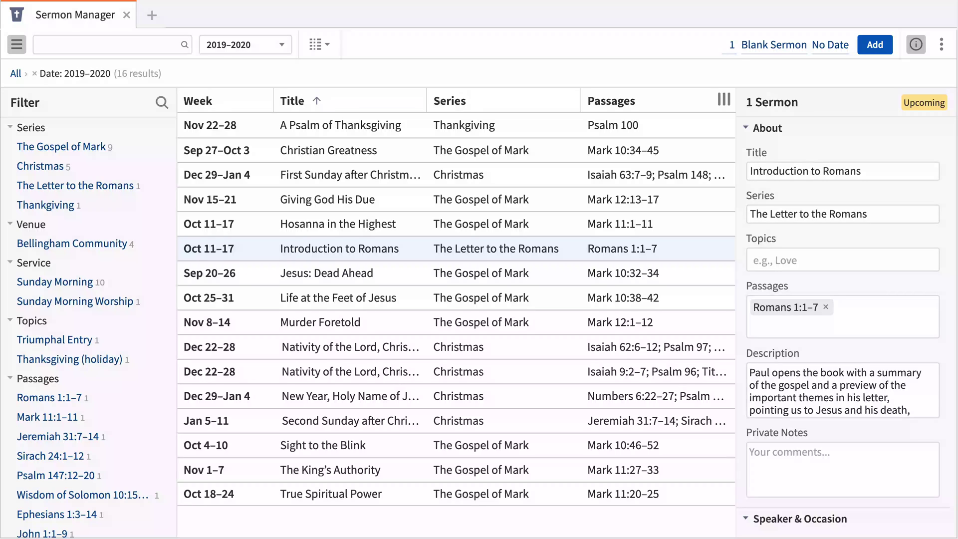
Add 'The Author' heading, Romans 1:1 and three handout-included quote bullets to Introduction to Romans.
{"action": "scroll", "coordinate": [843, 309], "scroll_direction": "down", "scroll_amount": 2}
{"action": "scroll", "coordinate": [851, 325], "scroll_direction": "down", "scroll_amount": 4}
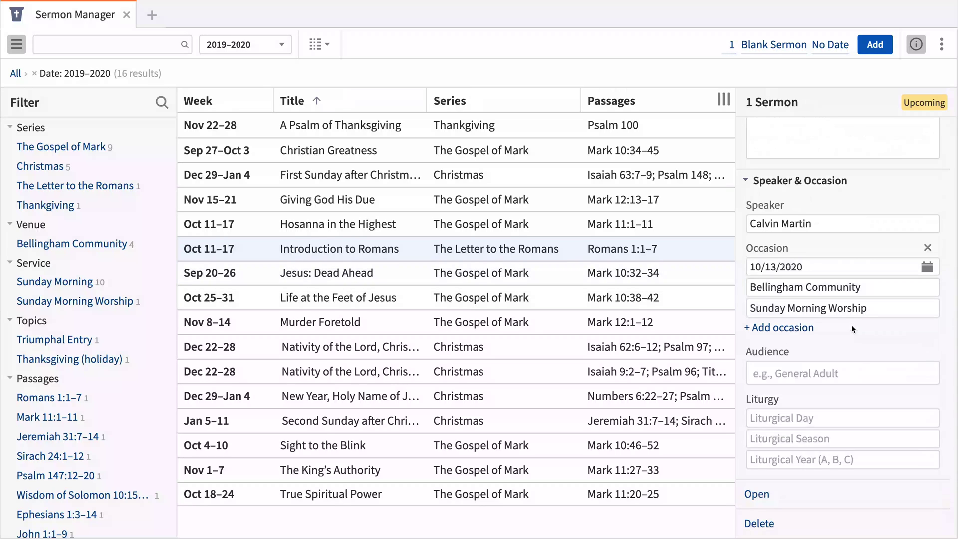
{"action": "left_click", "coordinate": [759, 495]}
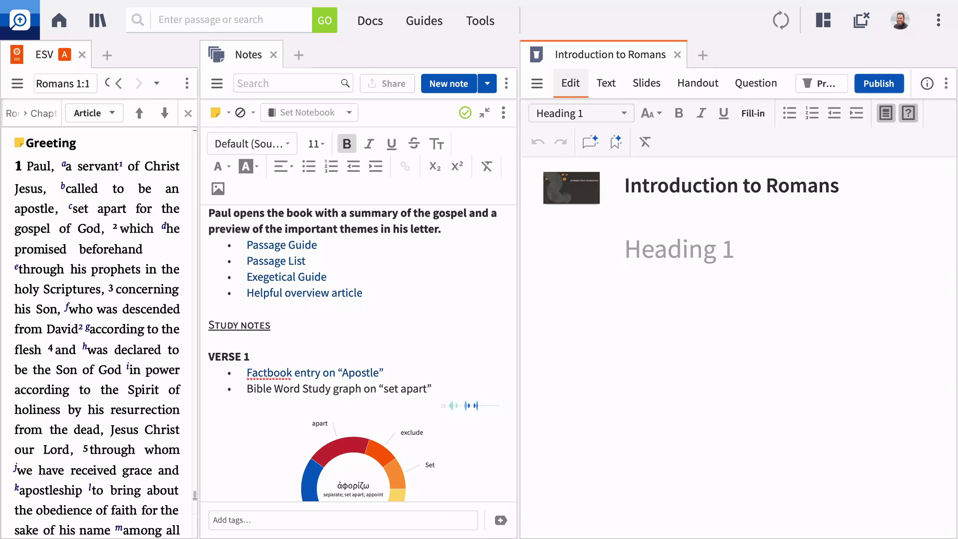
{"action": "type", "text": "The Author"}
{"action": "key", "text": "Return"}
{"action": "type", "text": "Romans 1:1"}
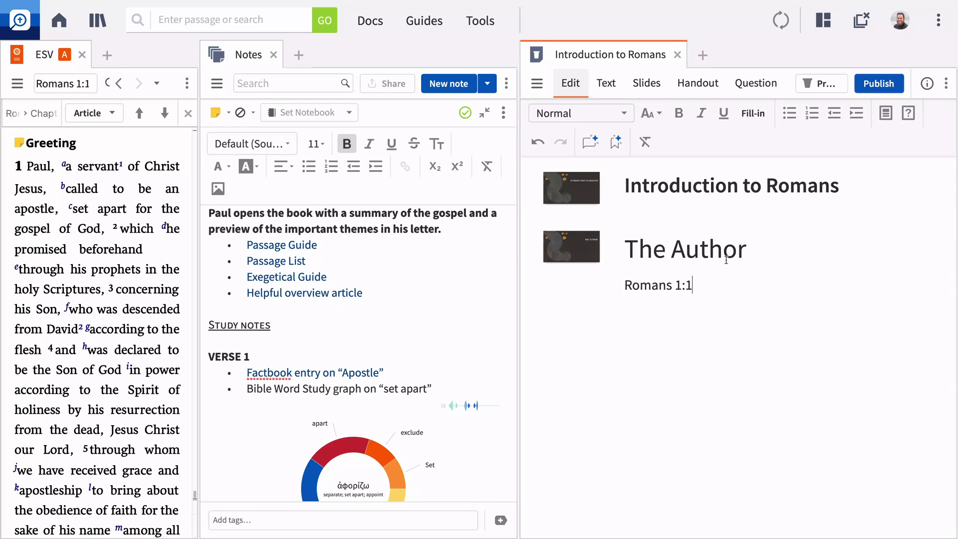
{"action": "key", "text": "Return"}
{"action": "type", "text": "“Servant of Jesus Christ” “Called to be an Apostle” “Set apart for the gospel of God”"}
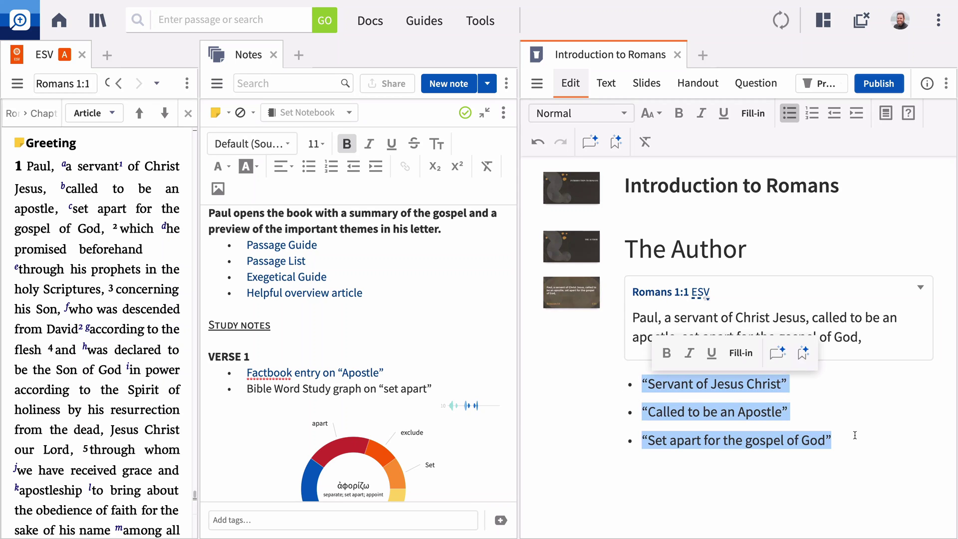
{"action": "left_click", "coordinate": [887, 114]}
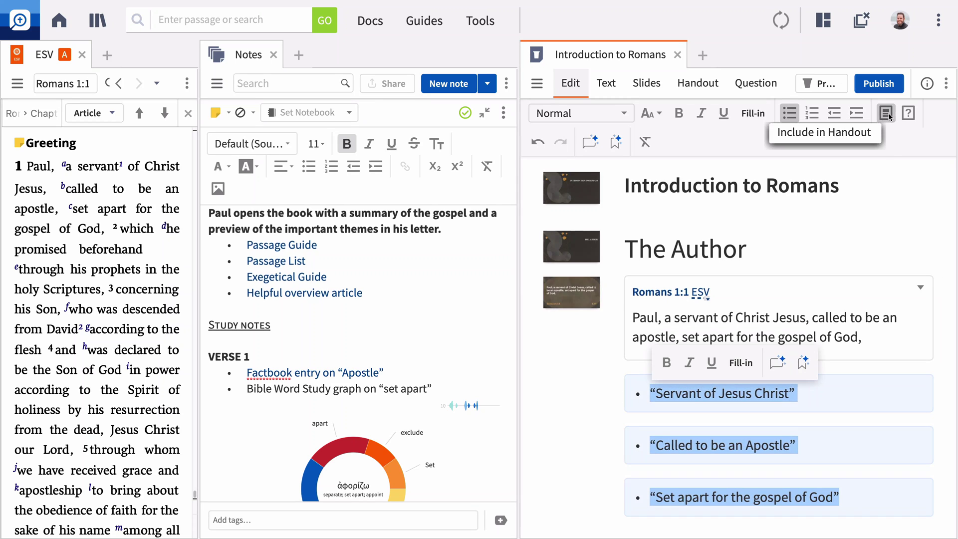
{"action": "key", "text": "Left"}
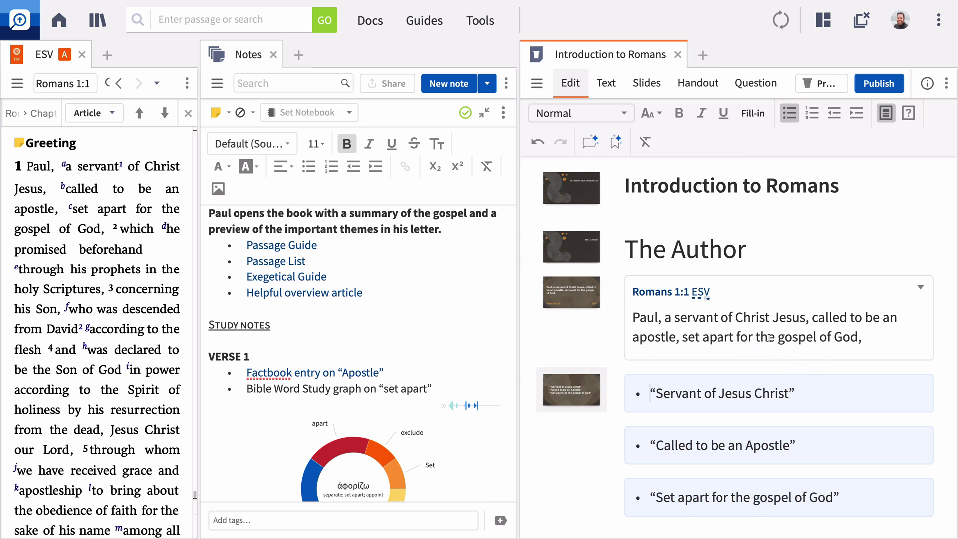
Preview the handout, style the new paragraph as an Illustration, and bring up export choices.
{"action": "left_click", "coordinate": [706, 84]}
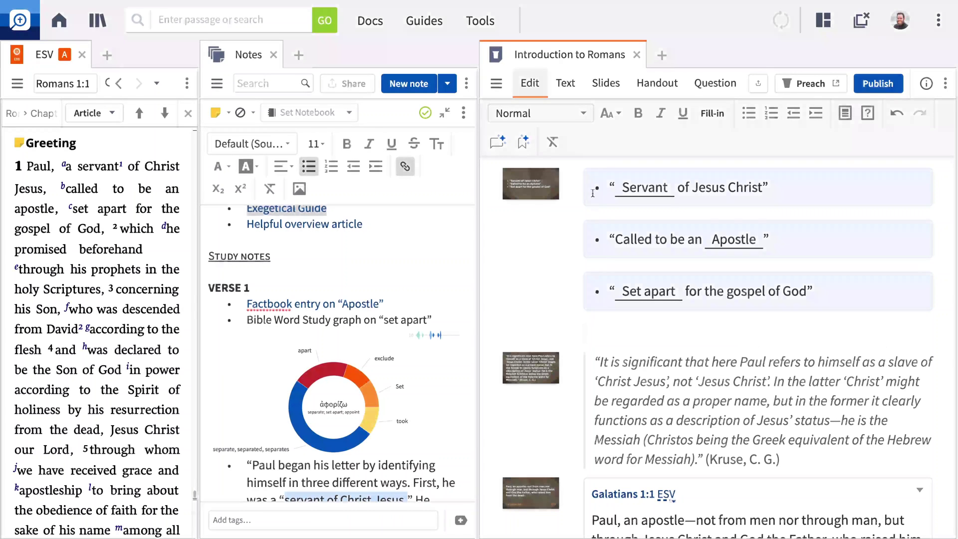
{"action": "left_click", "coordinate": [583, 114]}
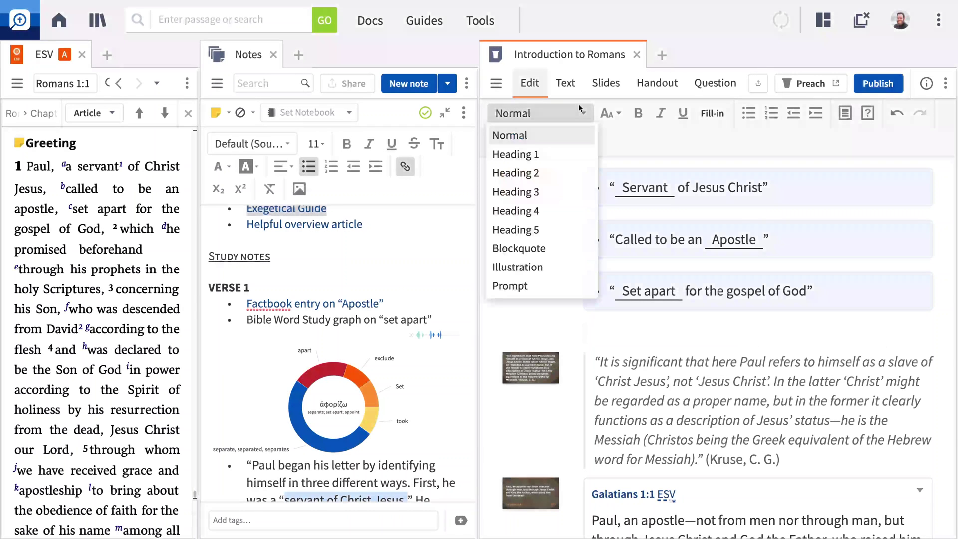
{"action": "left_click", "coordinate": [564, 268]}
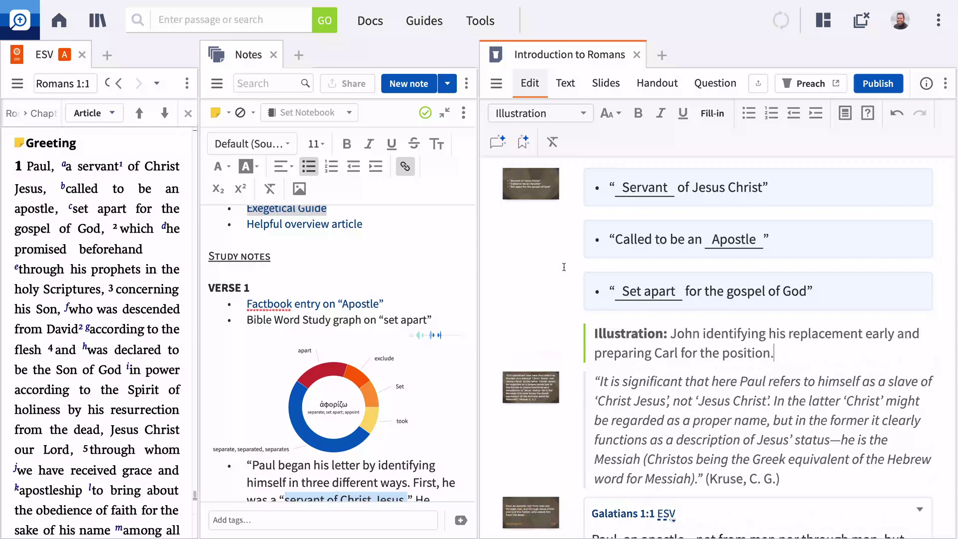
{"action": "left_click", "coordinate": [868, 85]}
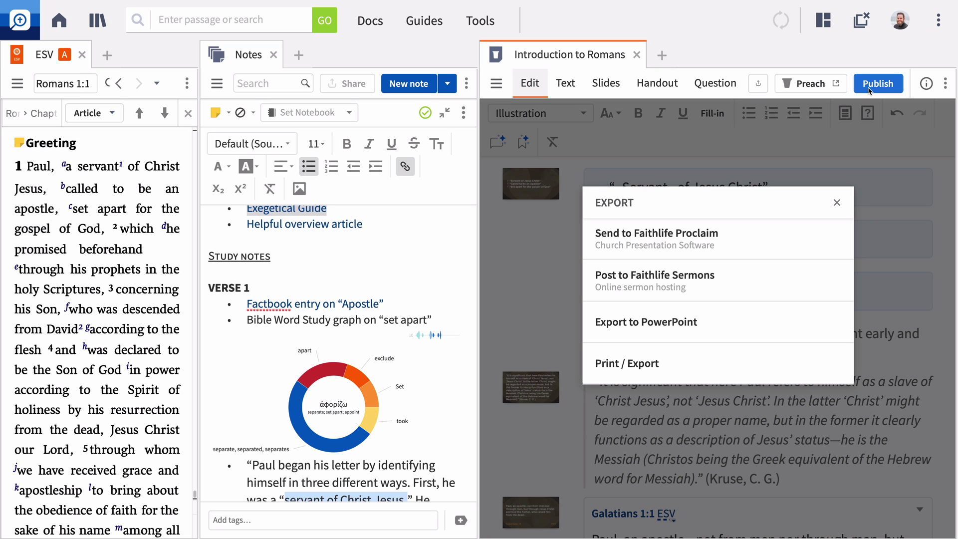
Preach the Introduction to Romans sermon in Preaching Mode and start a 30-minute speaking timer.
{"action": "left_click", "coordinate": [837, 85]}
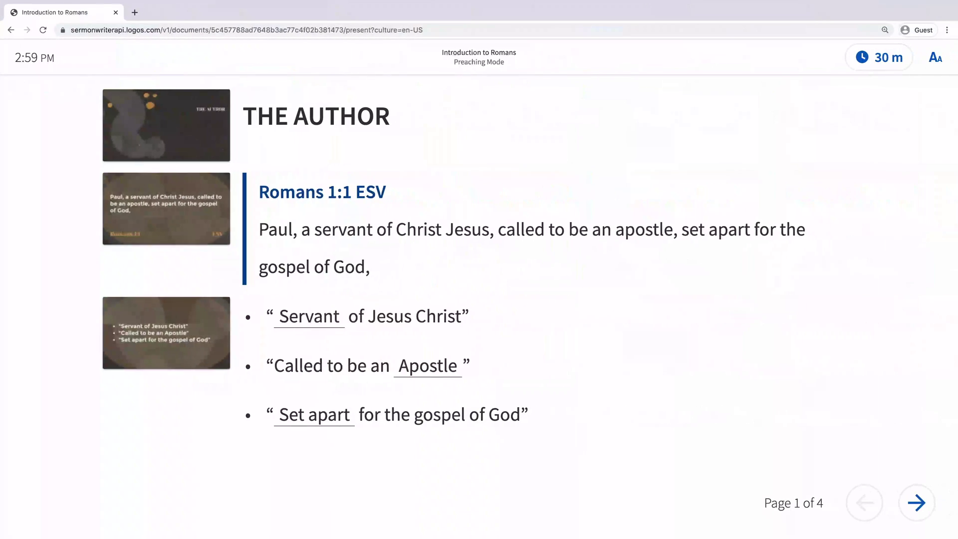
{"action": "left_click", "coordinate": [877, 67]}
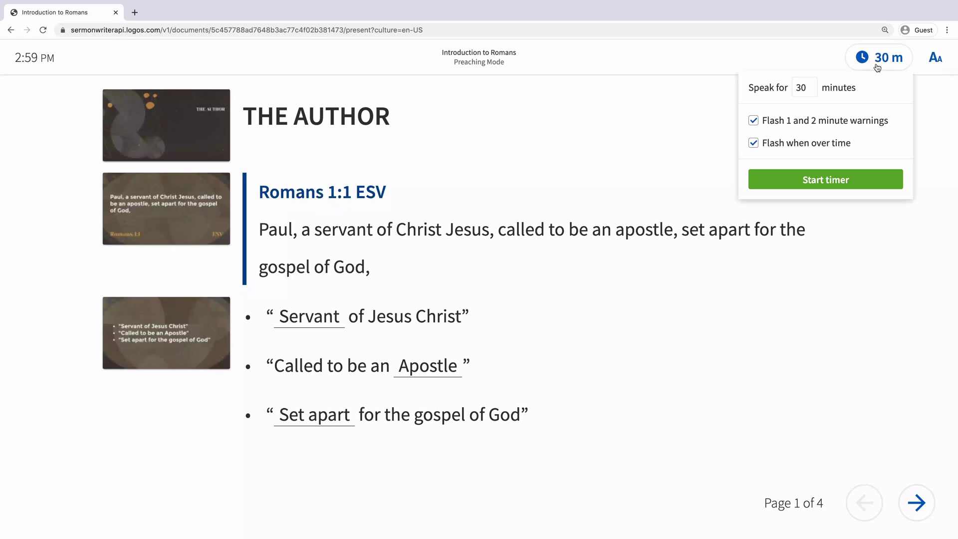
{"action": "left_click", "coordinate": [816, 178]}
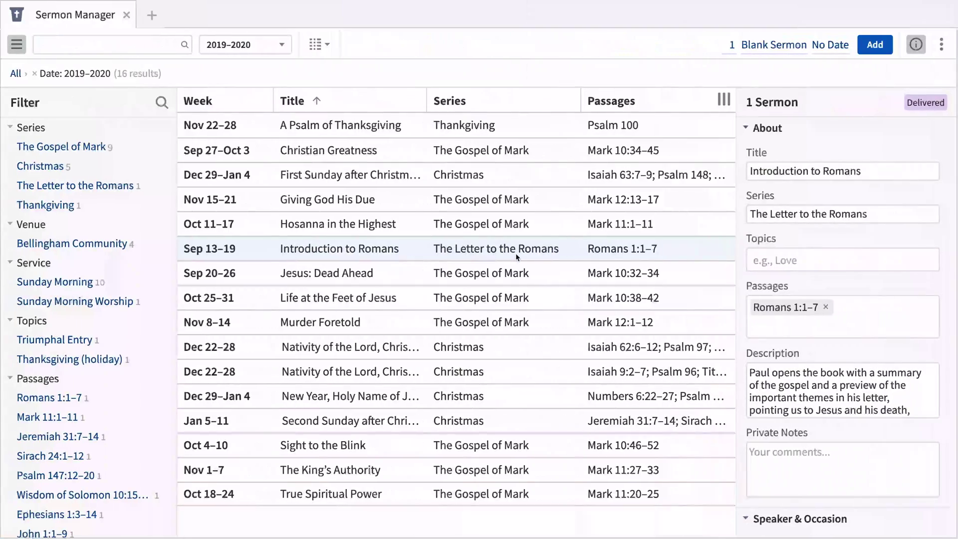
Open the Introduction to Romans sermon from Sermon Manager.
{"action": "left_click", "coordinate": [371, 249]}
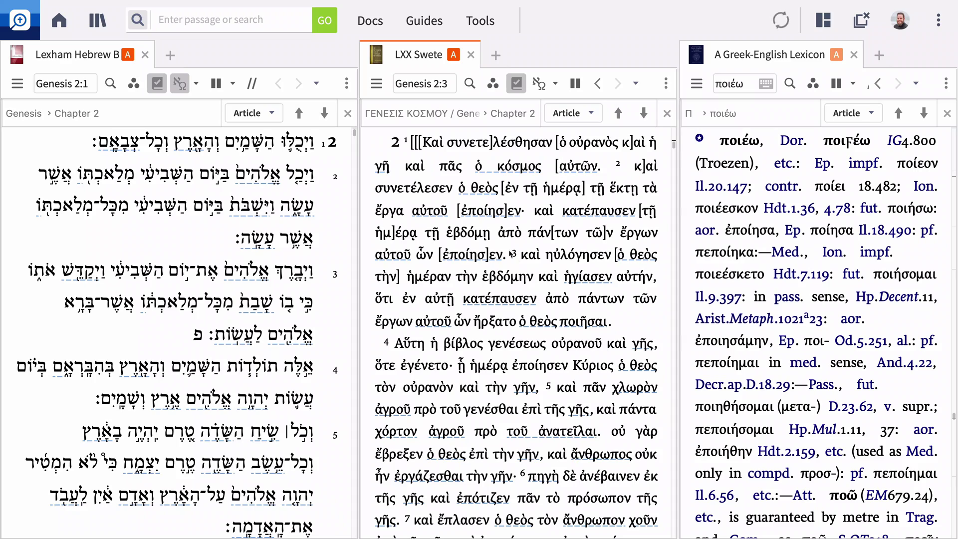
Look up συντελέω, run a Bible Word Study on lemma כלה, then close all panels.
{"action": "left_click", "coordinate": [431, 194]}
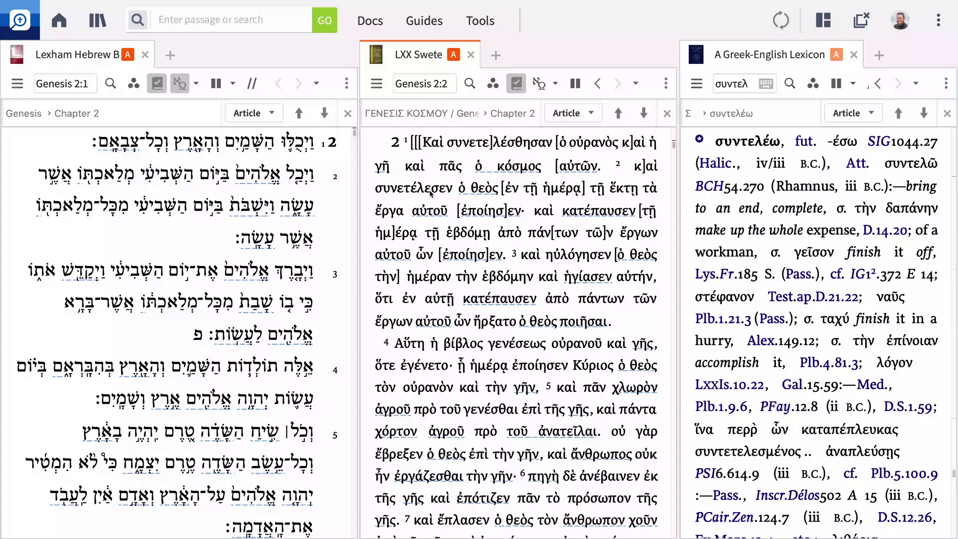
{"action": "right_click", "coordinate": [430, 194]}
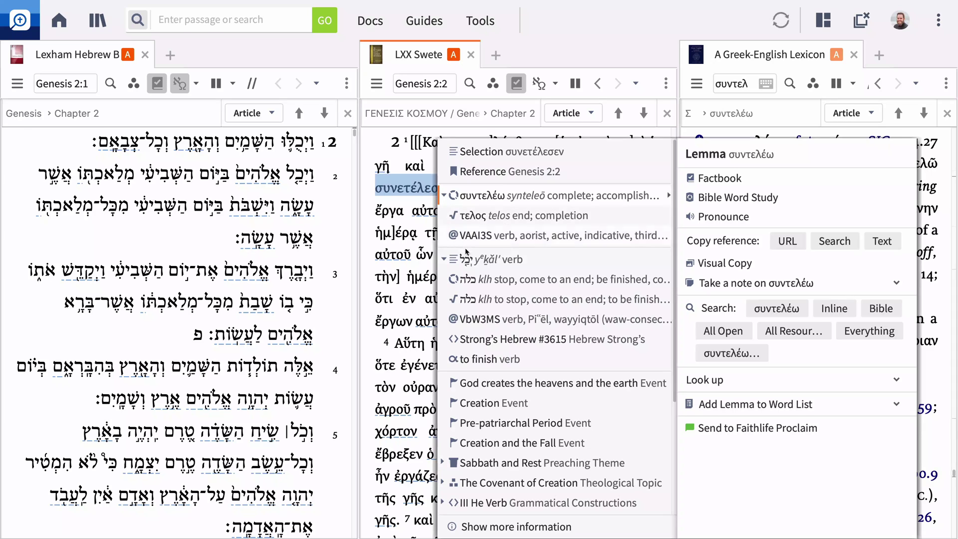
{"action": "left_click", "coordinate": [701, 198]}
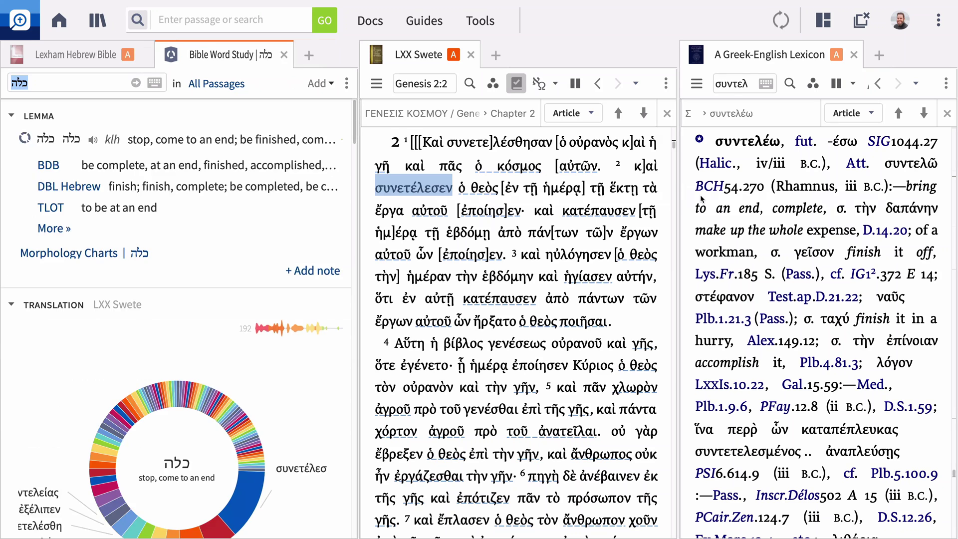
{"action": "left_click", "coordinate": [868, 20]}
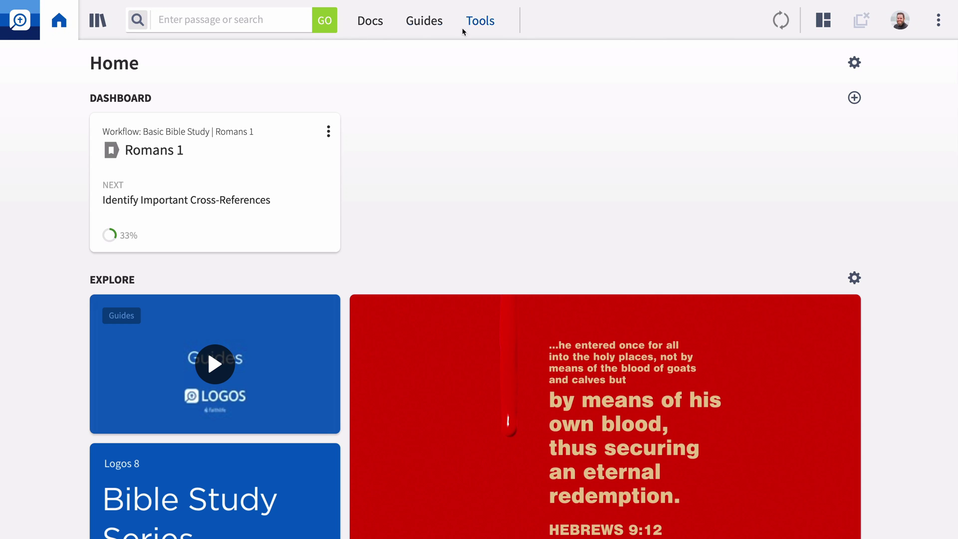
Open a widened Bible search and try the Clause example query about John writing.
{"action": "left_click", "coordinate": [140, 23]}
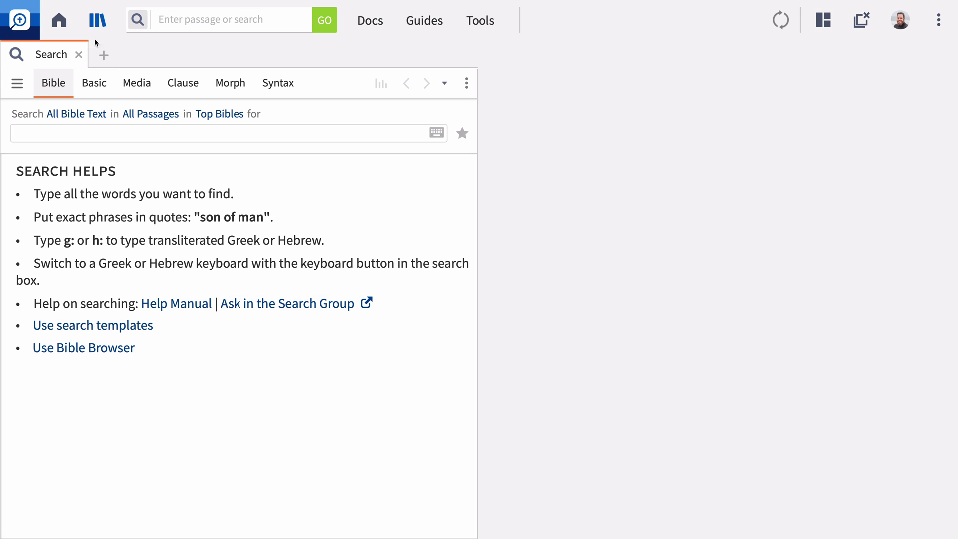
{"action": "mouse_move", "coordinate": [55, 55]}
{"action": "left_mouse_down"}
{"action": "mouse_move", "coordinate": [378, 77]}
{"action": "mouse_move", "coordinate": [357, 74]}
{"action": "left_mouse_up"}
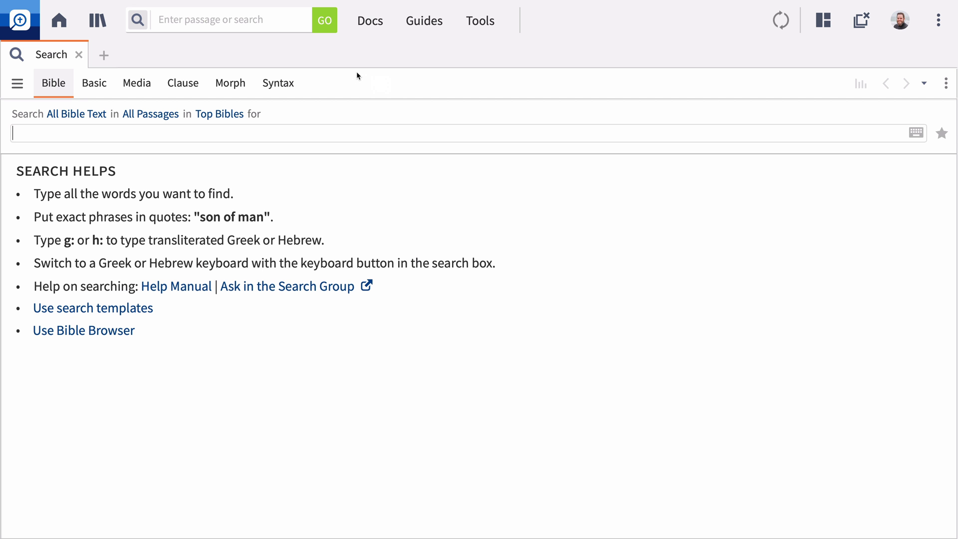
{"action": "left_click", "coordinate": [198, 83]}
{"action": "scroll", "coordinate": [172, 187], "scroll_direction": "down", "scroll_amount": 5}
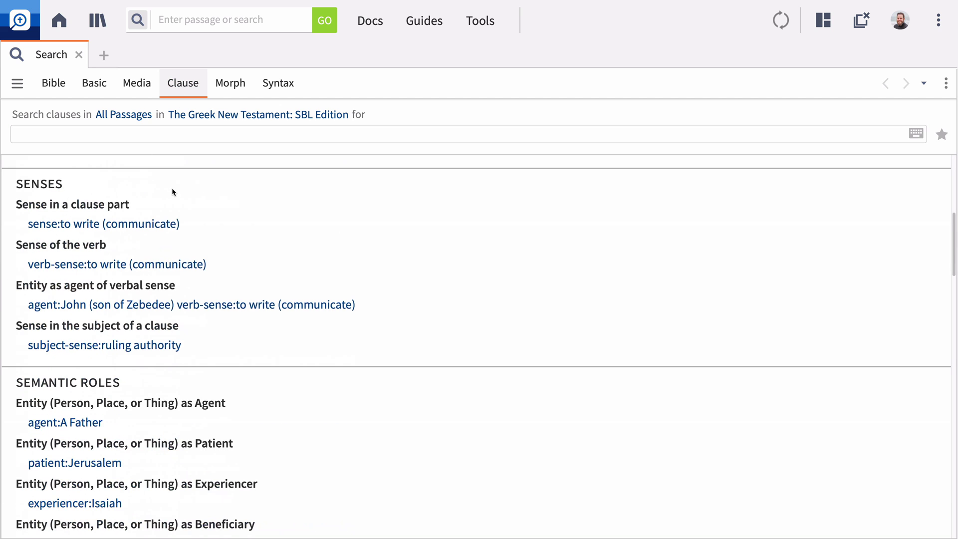
{"action": "left_click", "coordinate": [178, 305]}
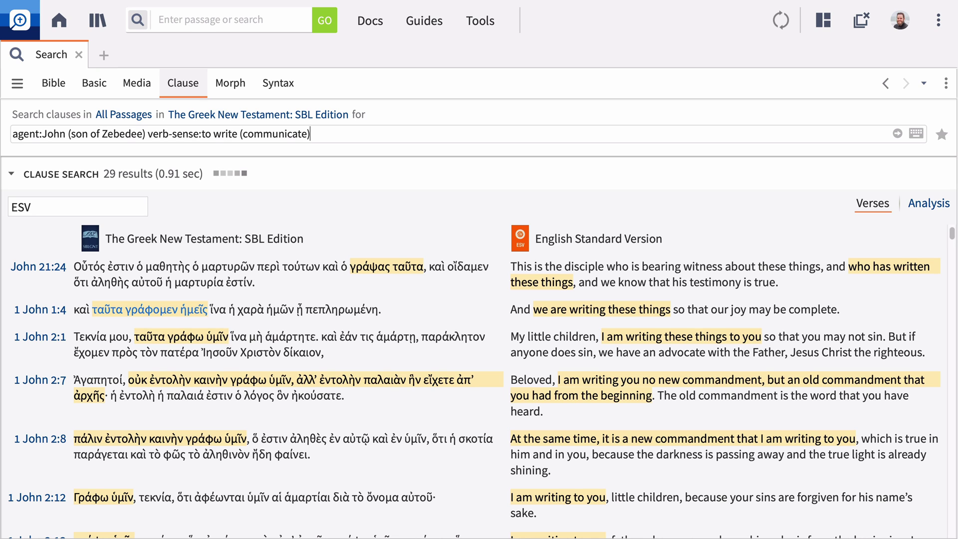
{"action": "left_click", "coordinate": [47, 83]}
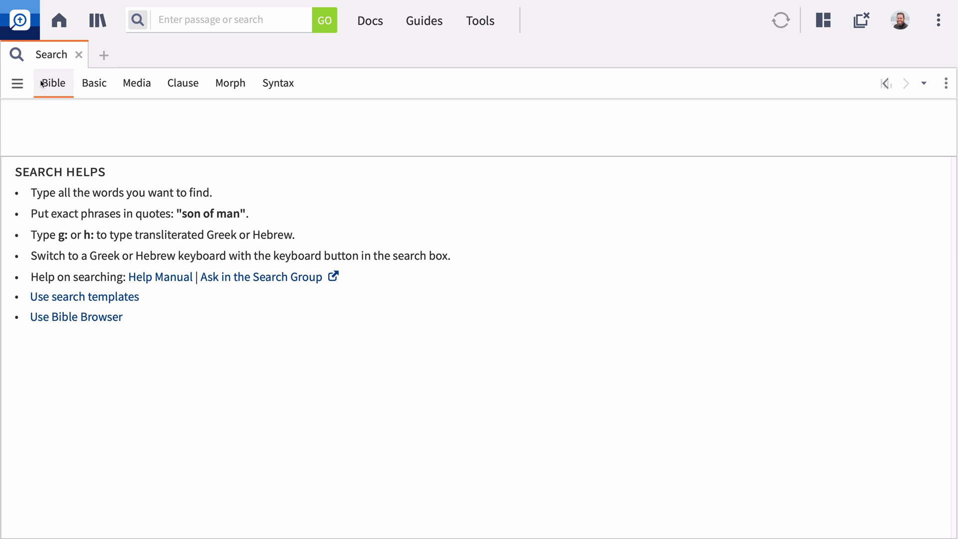
Search with the Two People Mentioned Together template for Peter and Jesus.
{"action": "left_click", "coordinate": [17, 83]}
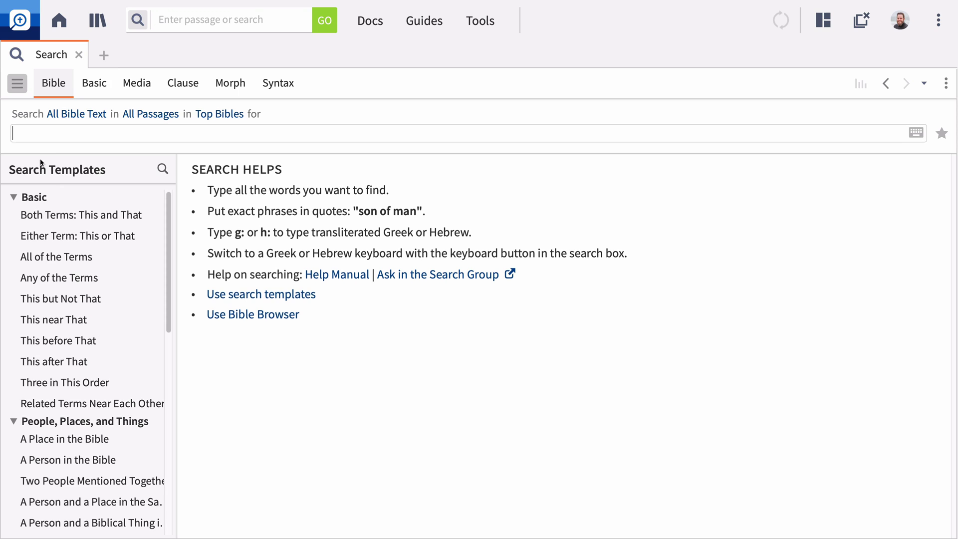
{"action": "left_click", "coordinate": [71, 482]}
{"action": "type", "text": "Peter"}
{"action": "key", "text": "Return"}
{"action": "key", "text": "Tab"}
{"action": "type", "text": "Jesus"}
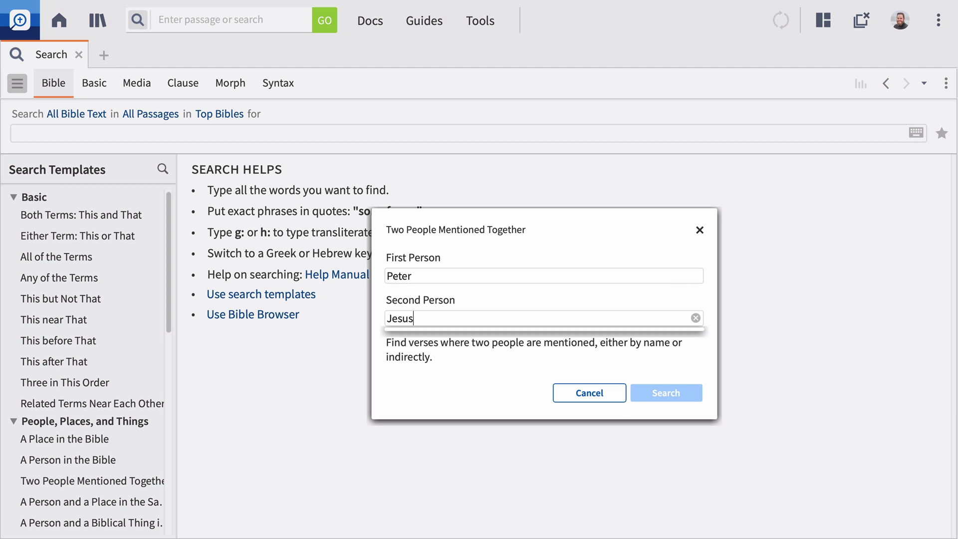
{"action": "key", "text": "Return"}
{"action": "left_click", "coordinate": [655, 394]}
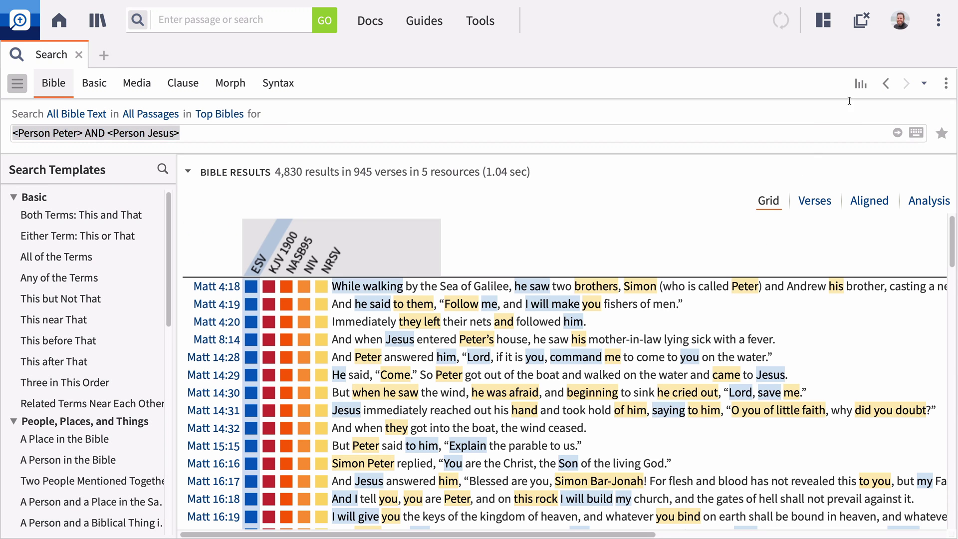
Chart the results by book as frequency per 1,000 words.
{"action": "left_click", "coordinate": [860, 84]}
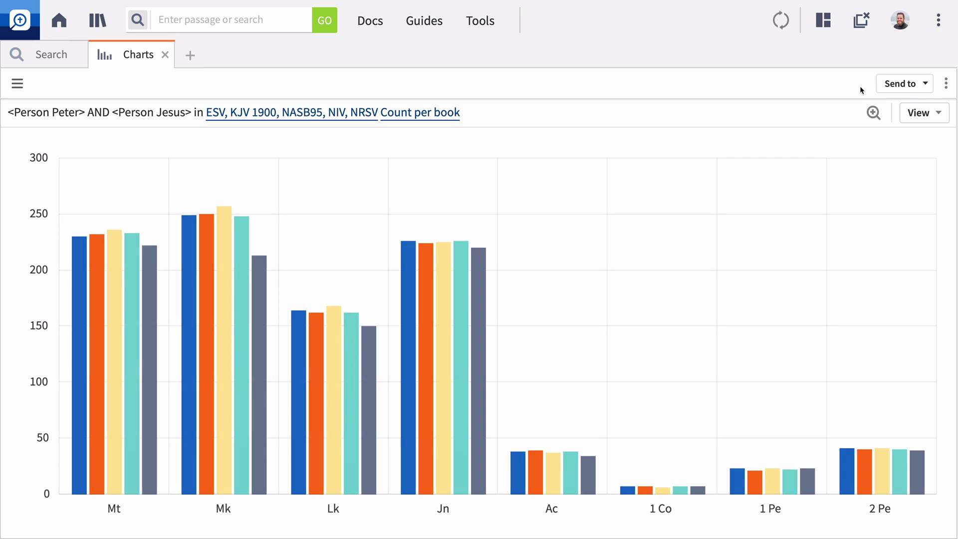
{"action": "left_click", "coordinate": [440, 117]}
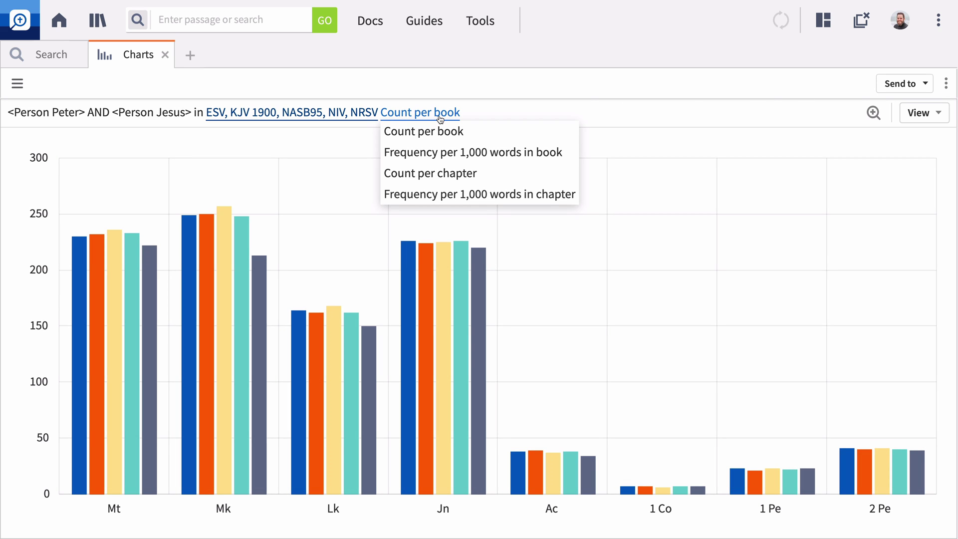
{"action": "left_click", "coordinate": [440, 152]}
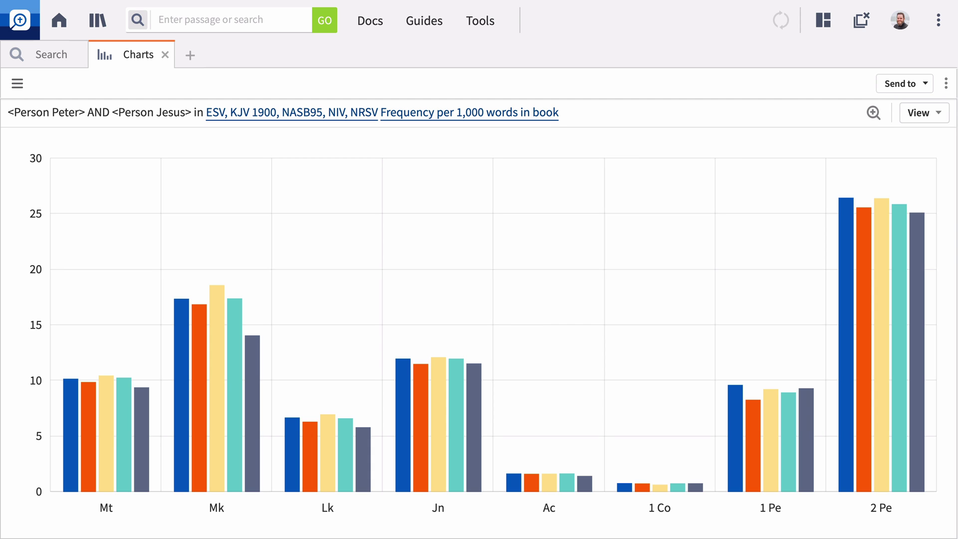
Run an Exegetical Guide on Romans 1:1-7 and scroll through its results.
{"action": "left_click", "coordinate": [428, 21]}
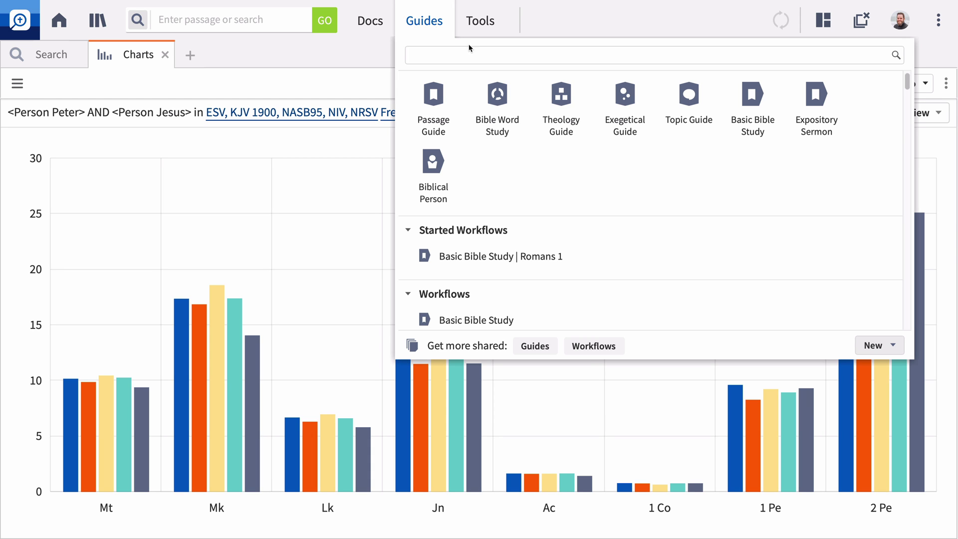
{"action": "left_click", "coordinate": [618, 98]}
{"action": "type", "text": "Romans 1:1-7"}
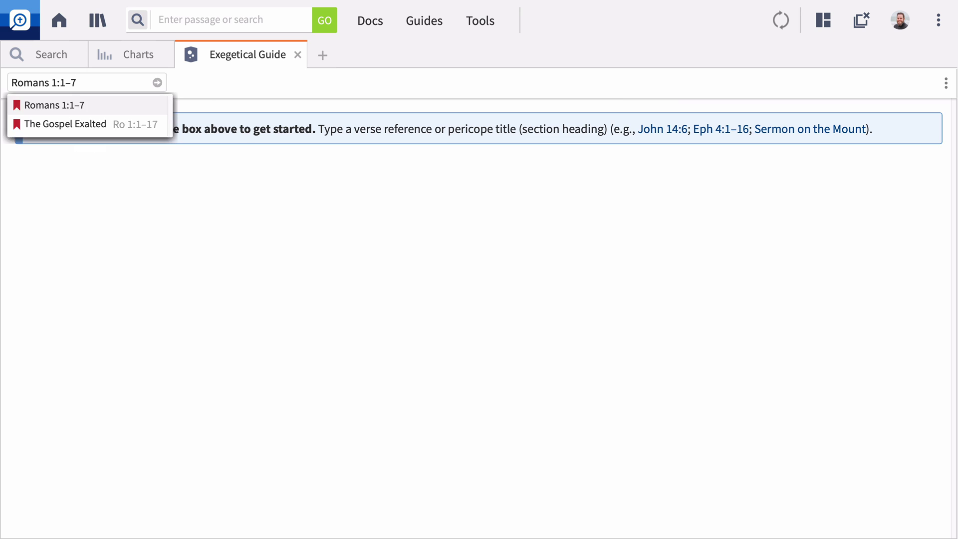
{"action": "key", "text": "Return"}
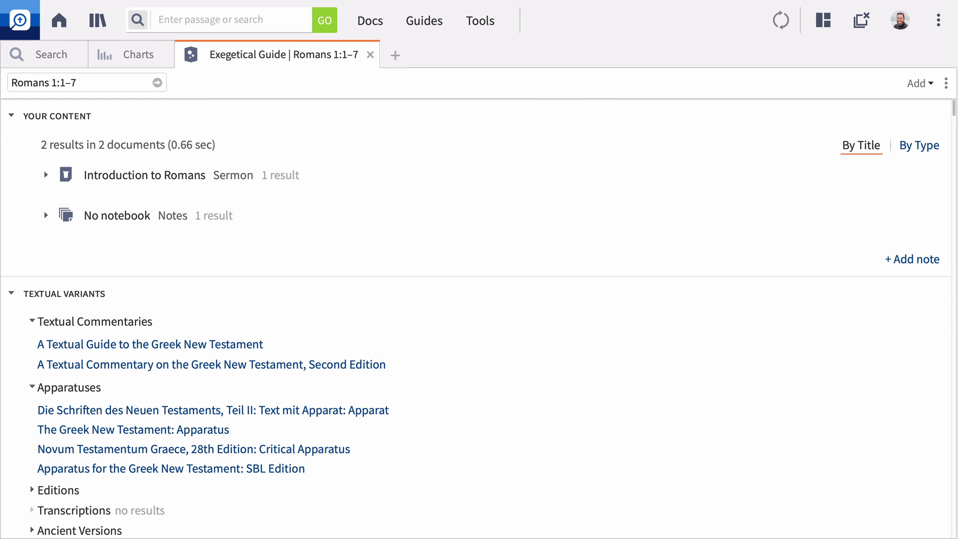
{"action": "scroll", "coordinate": [639, 206], "scroll_direction": "down", "scroll_amount": 5}
{"action": "scroll", "coordinate": [638, 205], "scroll_direction": "down", "scroll_amount": 2}
{"action": "scroll", "coordinate": [638, 206], "scroll_direction": "down", "scroll_amount": 5}
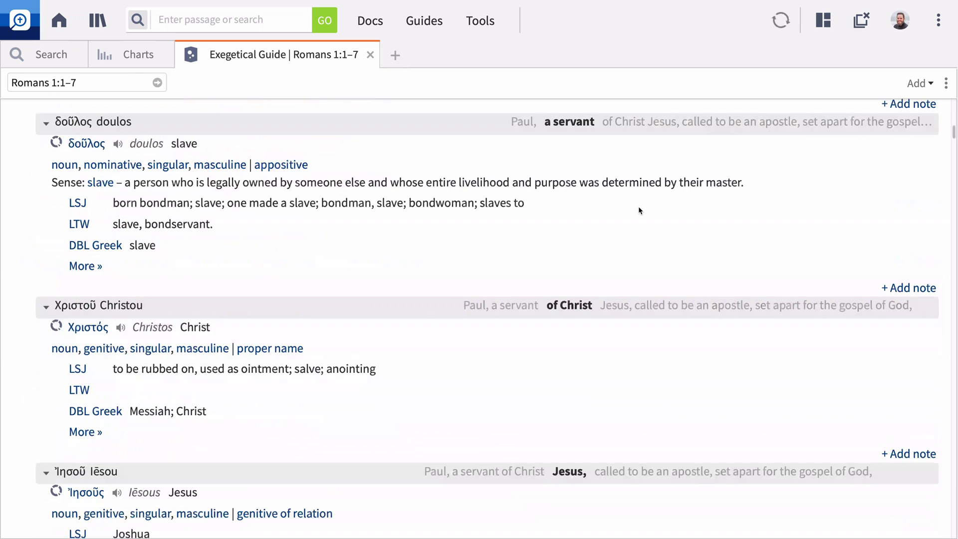
Run a Passage Guide on Romans 1:1-7 and scroll through its results.
{"action": "left_click", "coordinate": [423, 20]}
{"action": "left_click", "coordinate": [439, 103]}
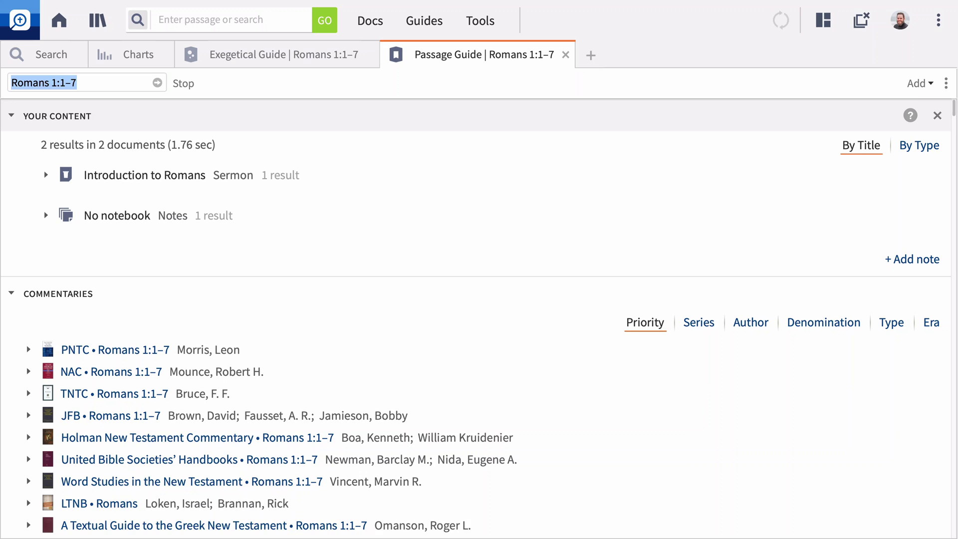
{"action": "scroll", "coordinate": [432, 165], "scroll_direction": "down", "scroll_amount": 1}
{"action": "scroll", "coordinate": [432, 175], "scroll_direction": "down", "scroll_amount": 3}
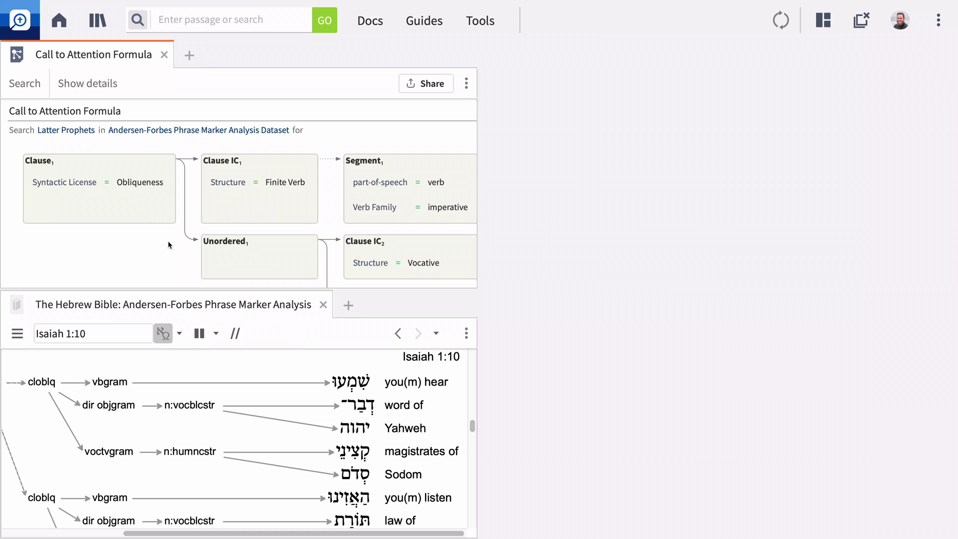
Run the Call to Attention Formula search, then filter by 'historical present' to Greek Historical Present.
{"action": "left_click", "coordinate": [26, 85]}
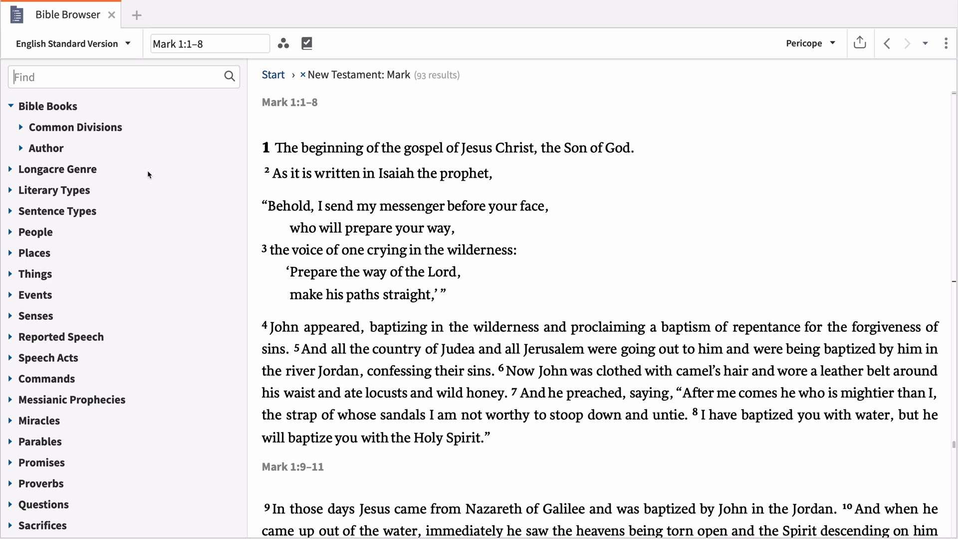
{"action": "type", "text": "historical present"}
{"action": "left_click", "coordinate": [71, 145]}
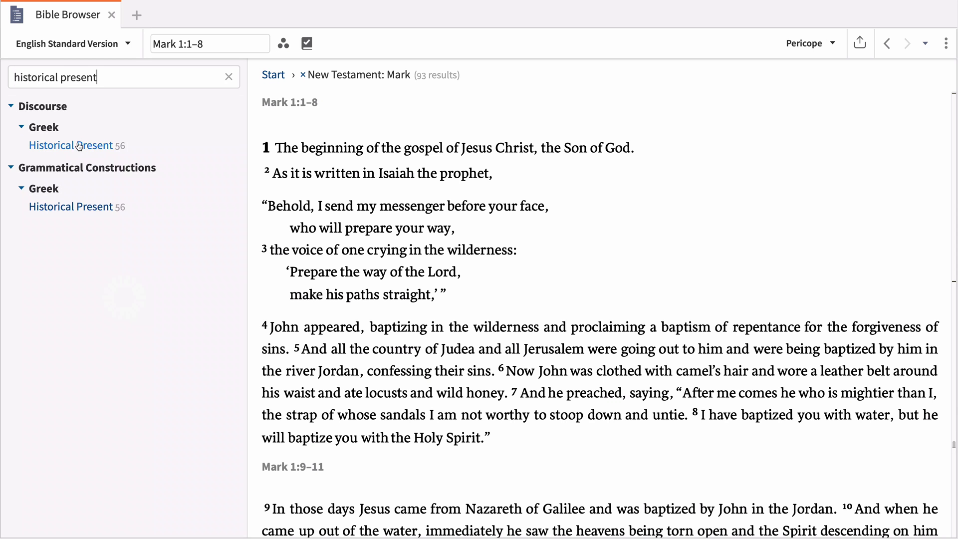